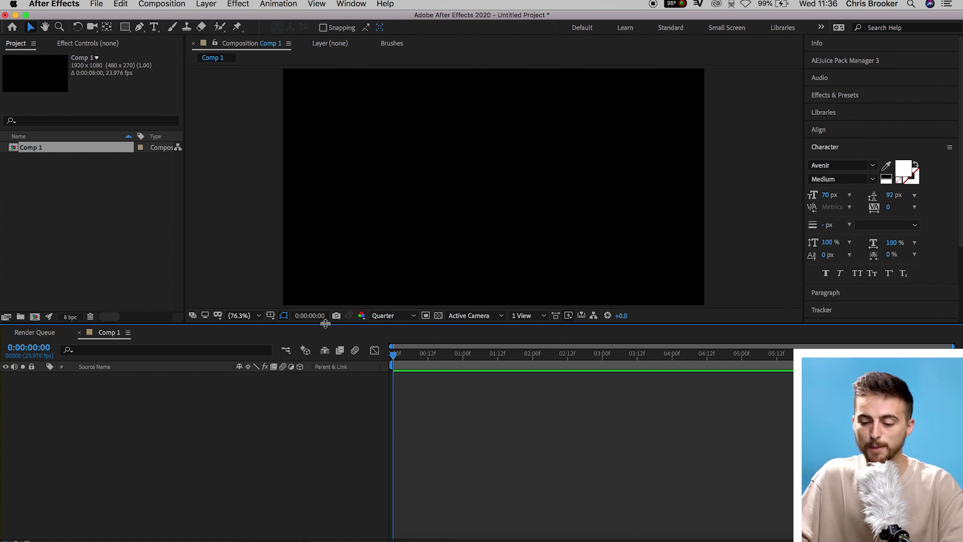
Step: Lower the divider between the Comp 1 viewer and the Timeline so the viewer gets taller
drag(325, 324, 323, 365)
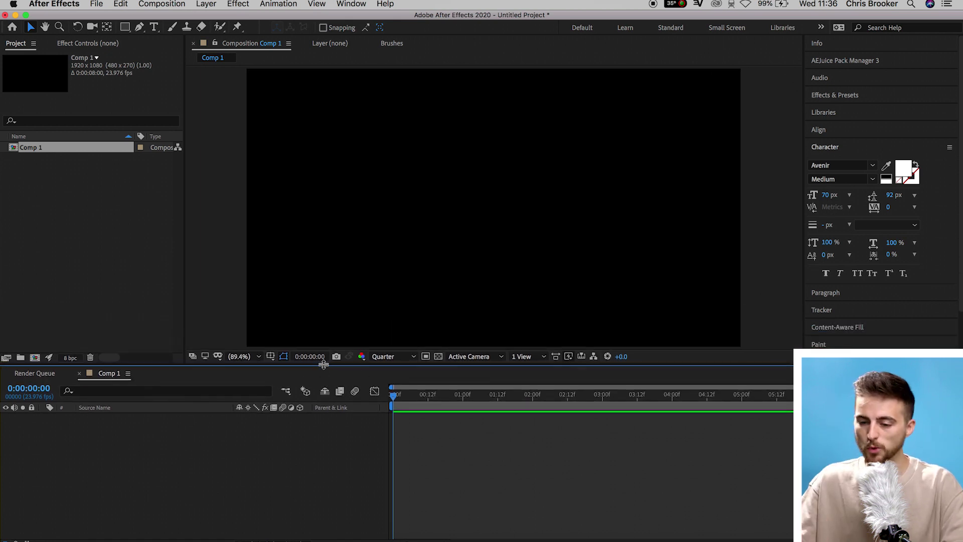
Step: Add a full-frame 1920×1080 solid named 'Solid' in saturated magenta pink (FF0461)
click(209, 5)
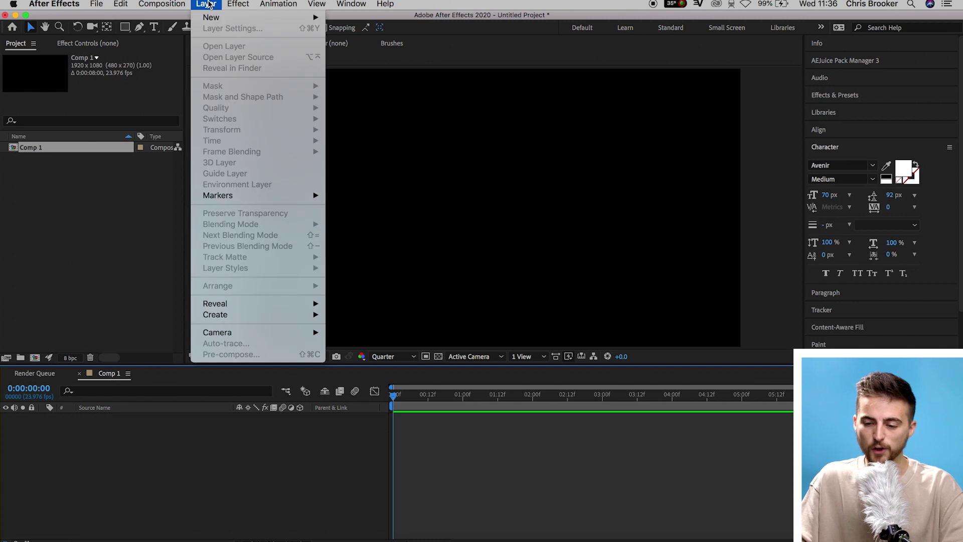
mouse_move(228, 19)
click(351, 32)
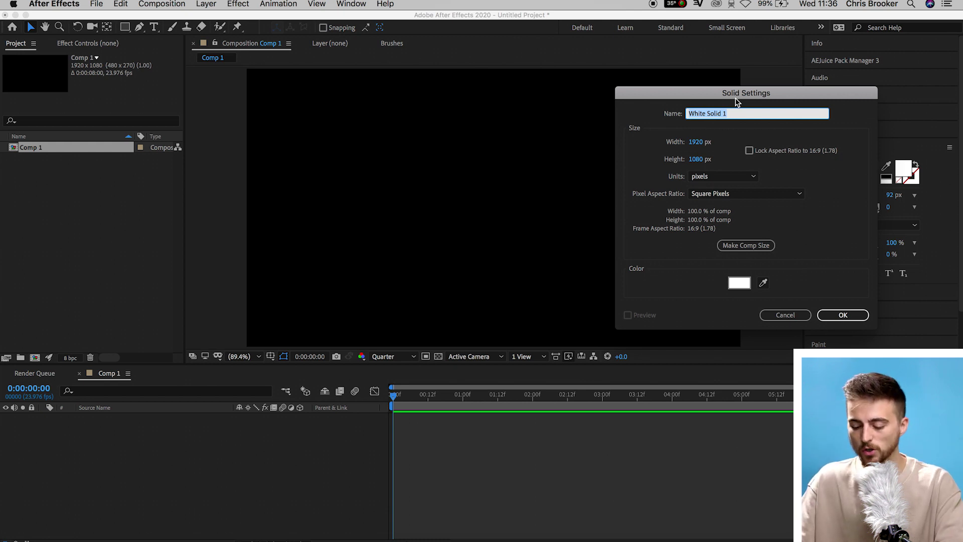
text(Solid)
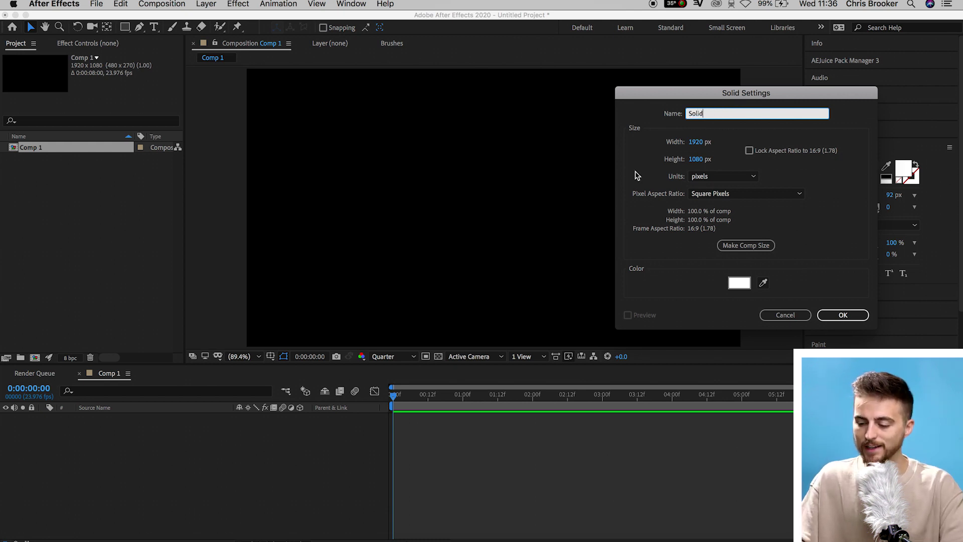
click(740, 285)
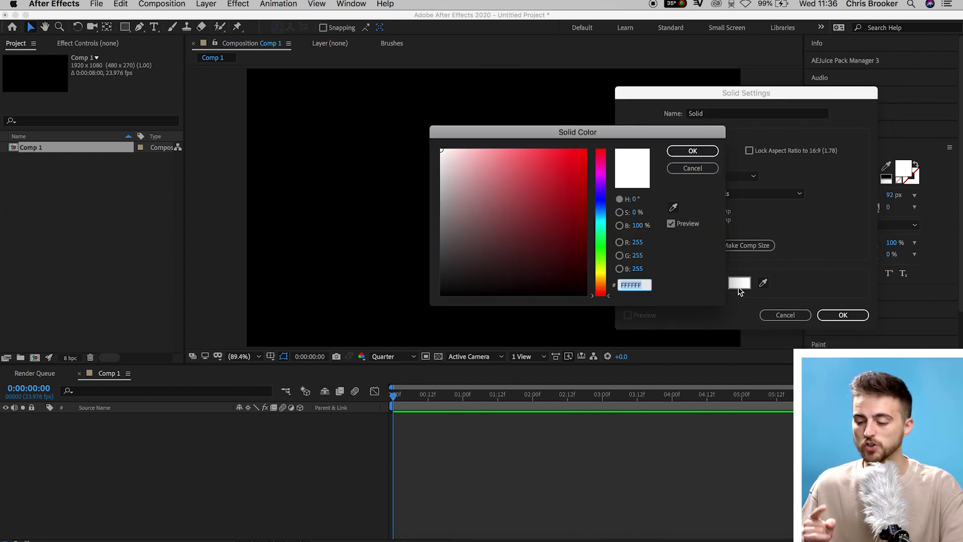
drag(582, 194, 585, 149)
mouse_move(602, 244)
mouse_down()
mouse_move(602, 198)
mouse_move(618, 167)
mouse_up()
click(693, 151)
click(843, 315)
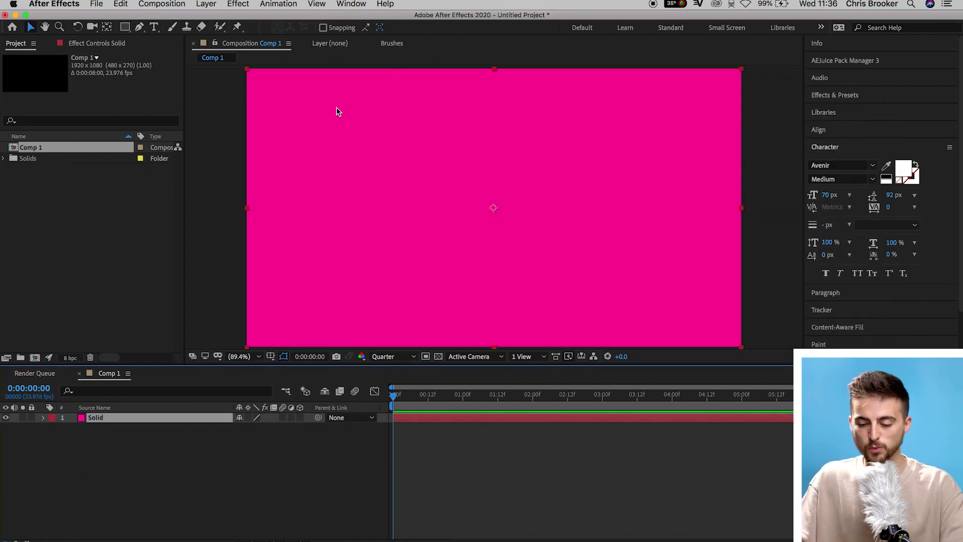
Step: Using the proportional grid, resize the solid into a centred horizontal bar, then hide the grid
click(270, 357)
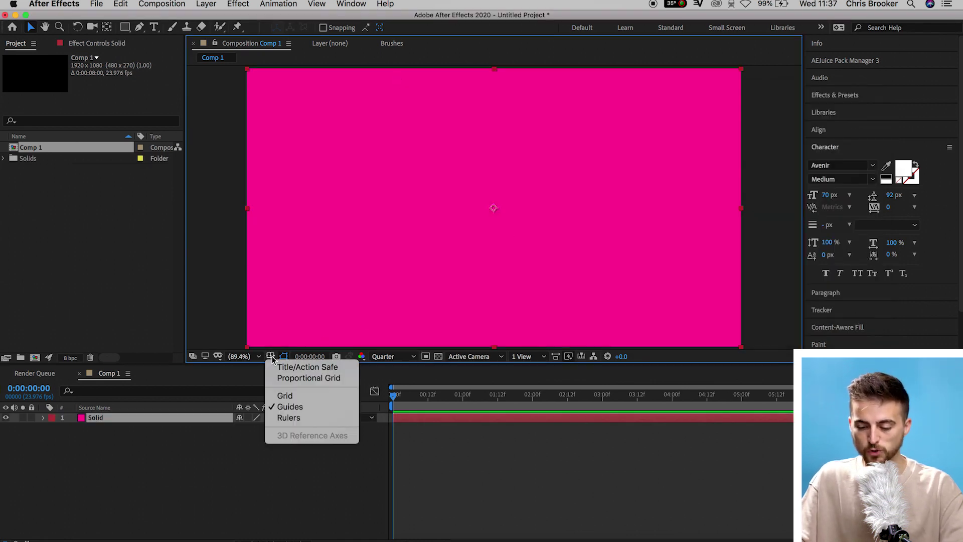
click(287, 379)
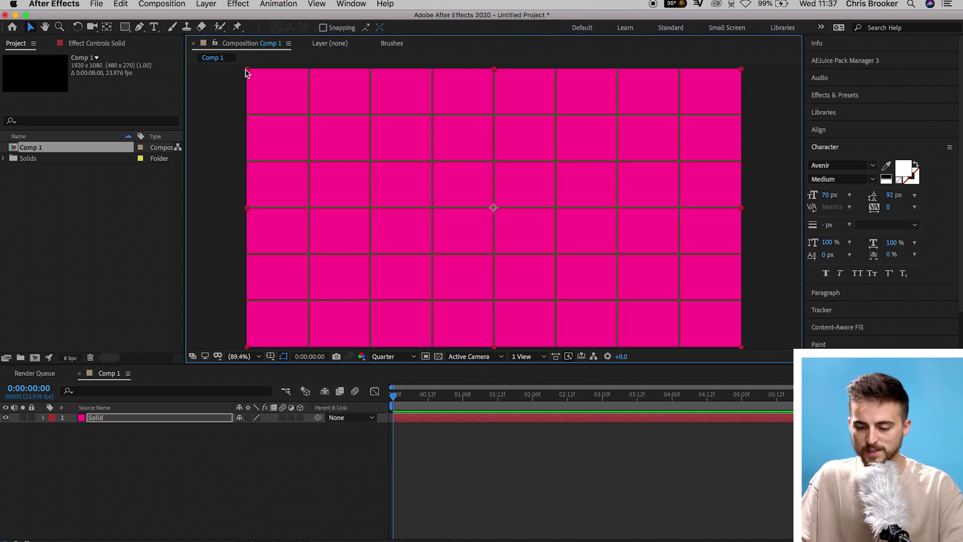
drag(246, 70, 304, 161)
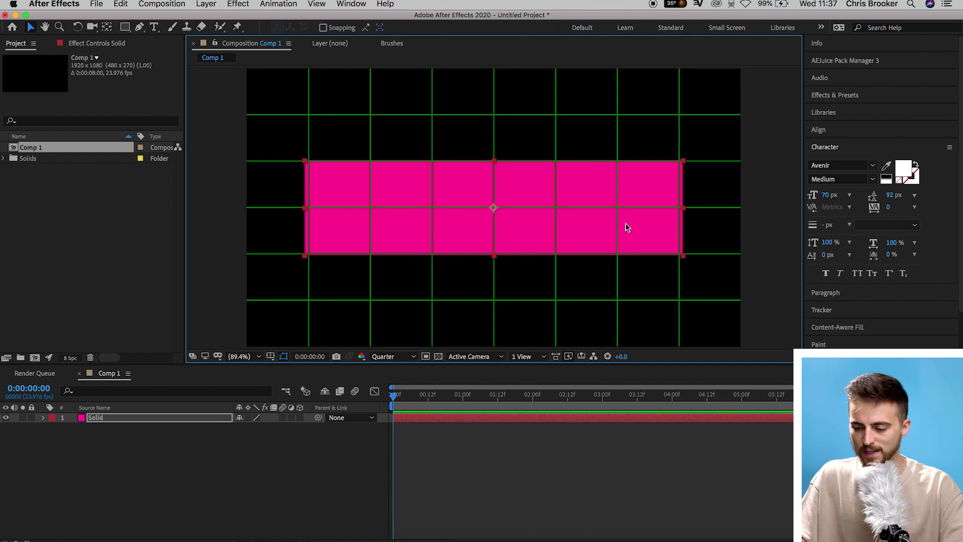
drag(680, 160, 683, 164)
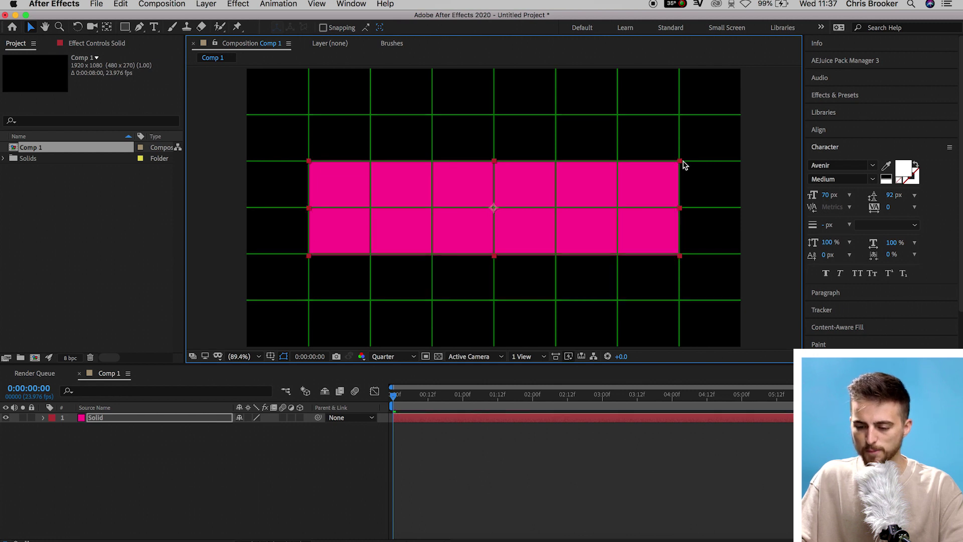
click(271, 356)
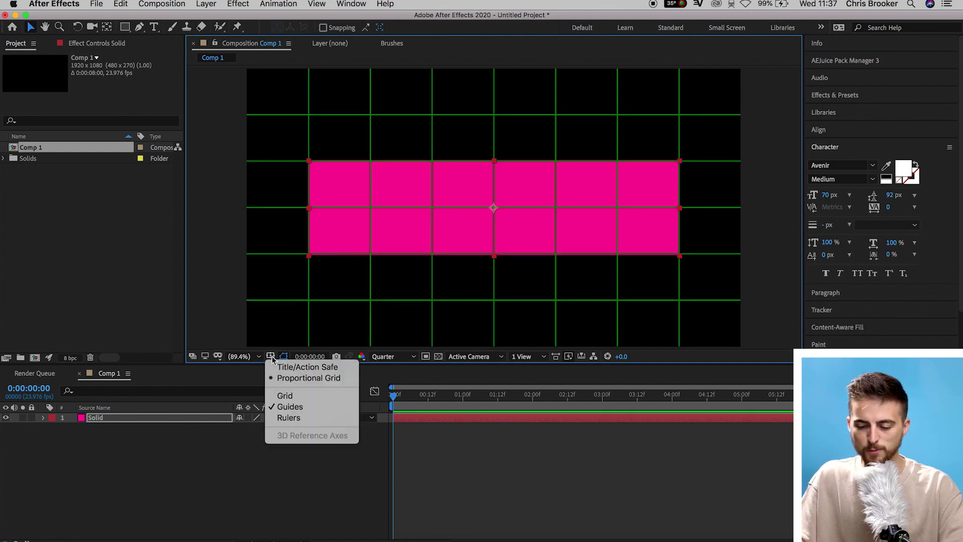
click(290, 378)
click(256, 451)
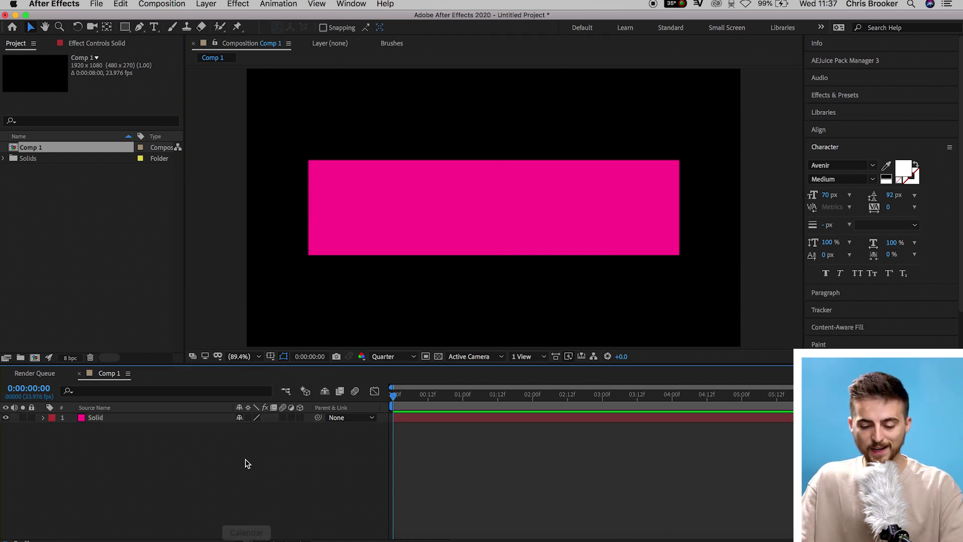
Step: Draw a rectangular mask around the pink bar and set a Mask Path keyframe at 1:00
click(110, 419)
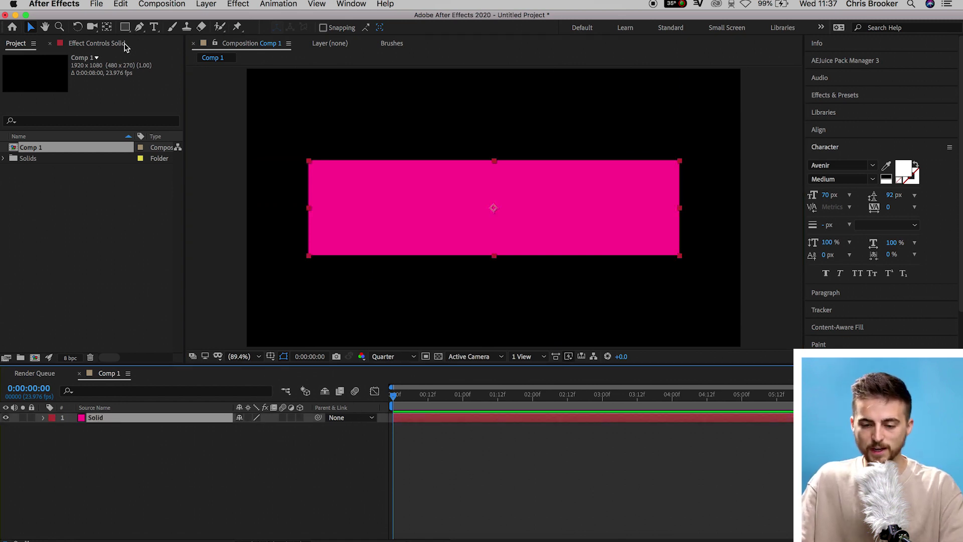
drag(125, 27, 154, 31)
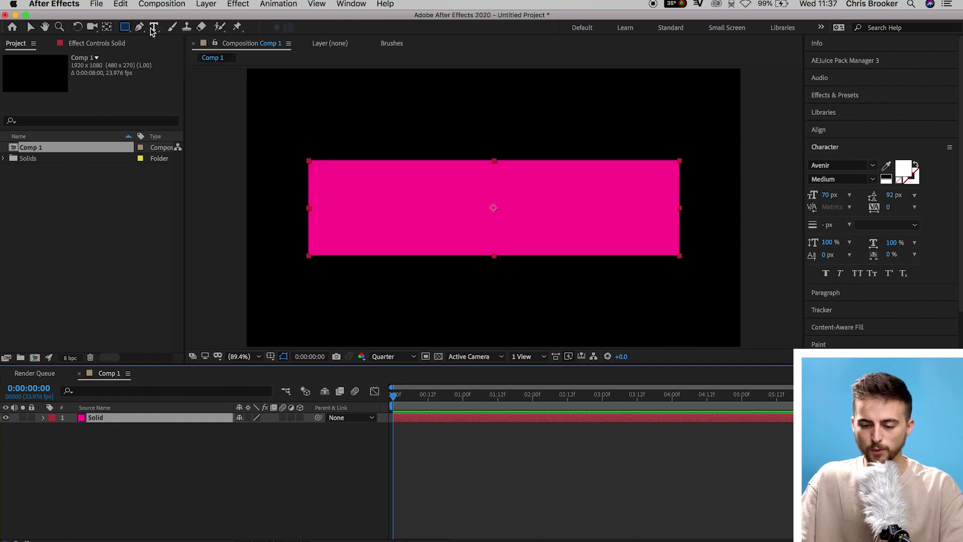
mouse_move(287, 142)
mouse_down()
mouse_move(661, 269)
mouse_move(713, 278)
mouse_up()
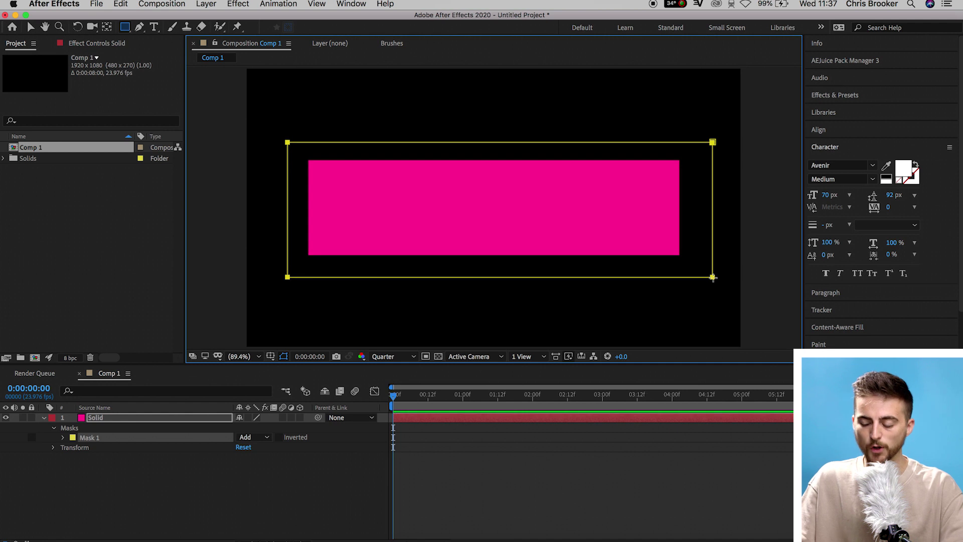
drag(414, 399, 465, 404)
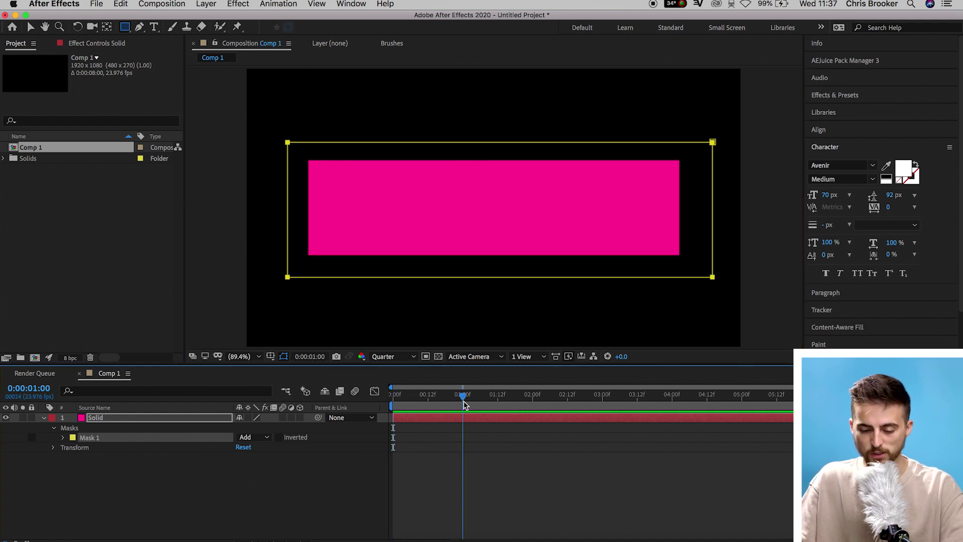
click(64, 438)
click(82, 447)
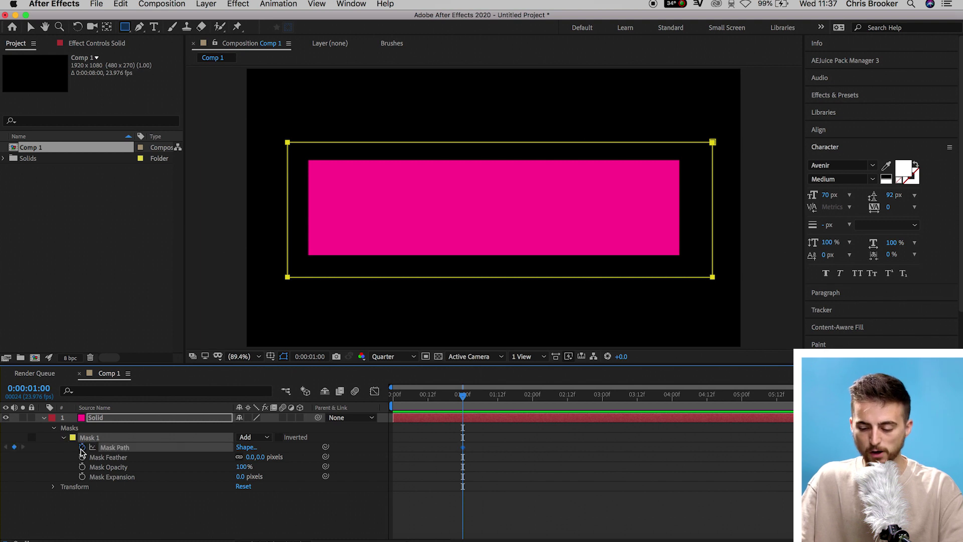
Step: At 0:00, collapse the mask's right corners to the left edge, then preview the wipe-on
drag(462, 395, 367, 415)
click(409, 460)
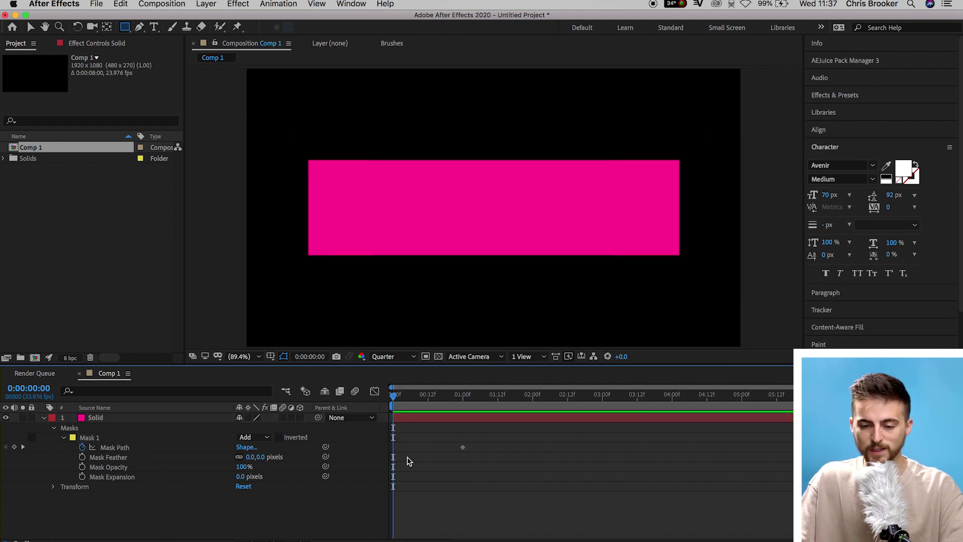
click(31, 28)
click(103, 448)
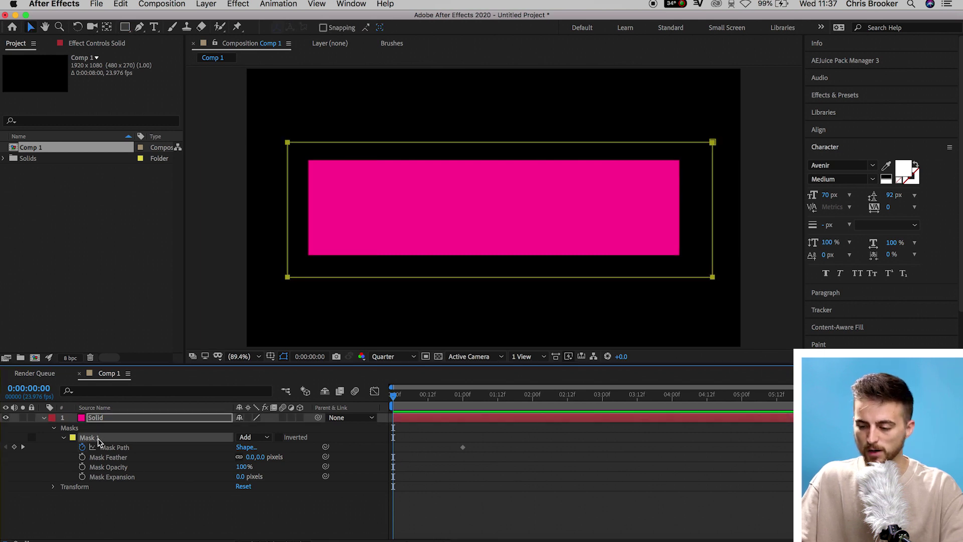
click(713, 143)
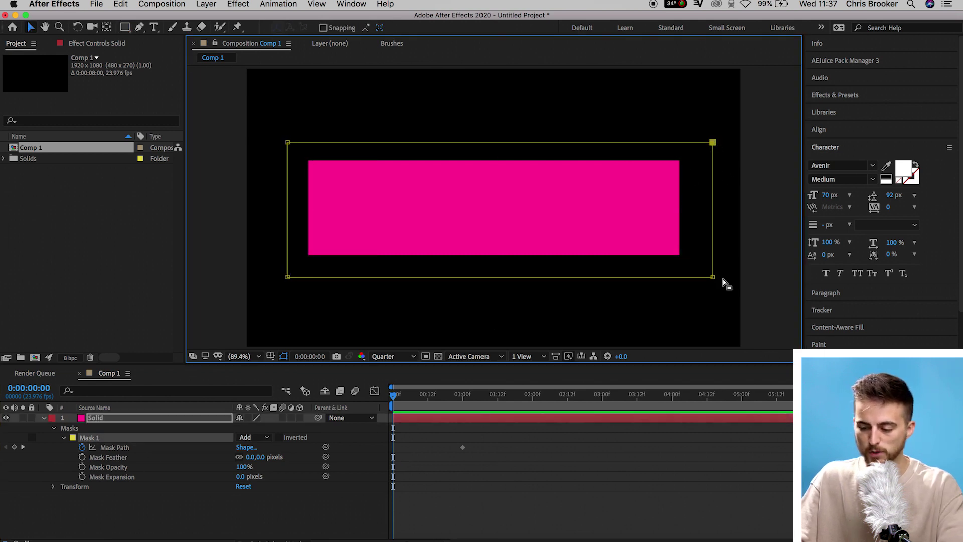
shift+click(713, 277)
drag(713, 277, 292, 278)
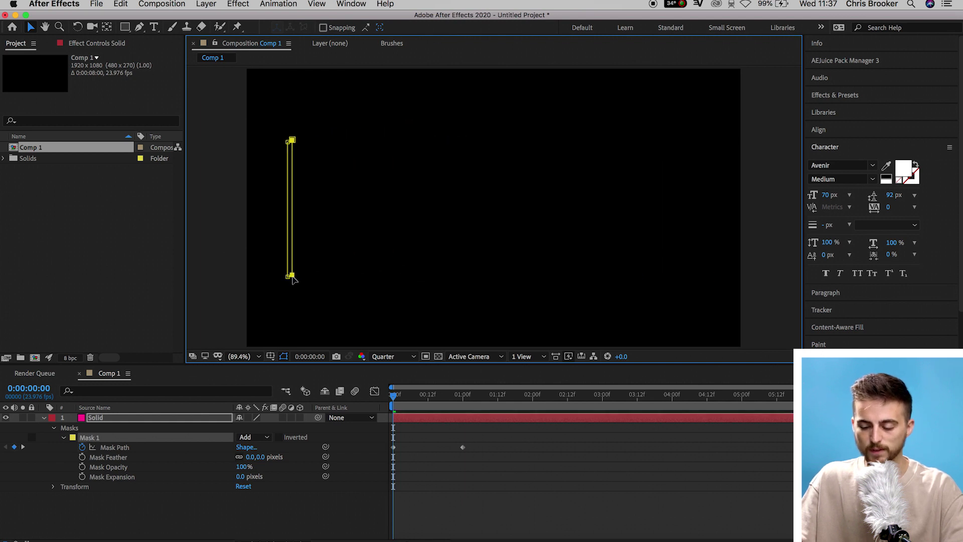
click(295, 282)
key(space)
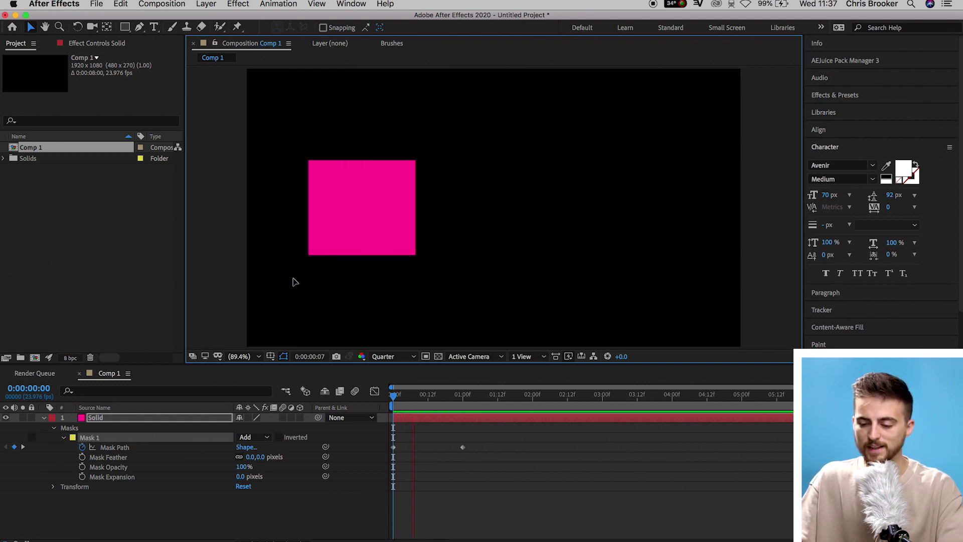
key(space)
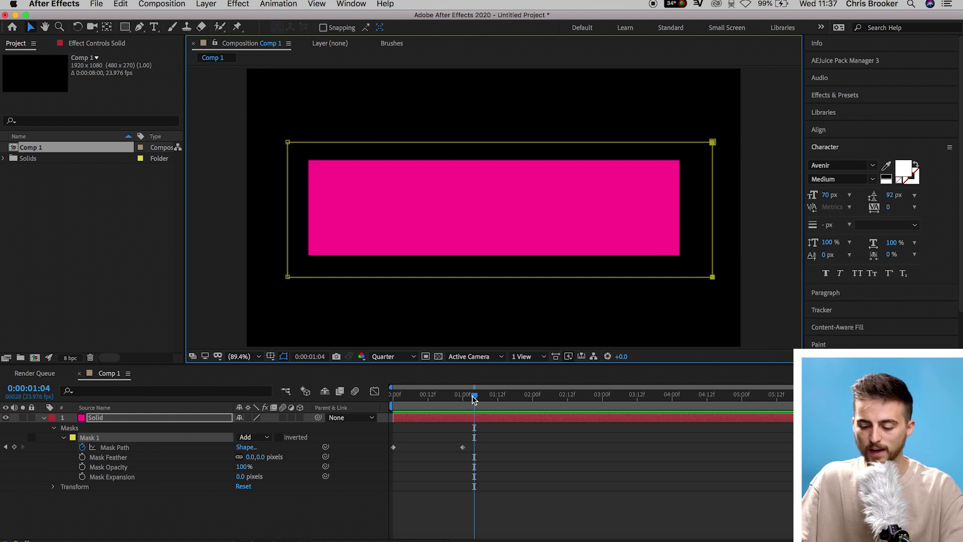
drag(475, 396, 522, 407)
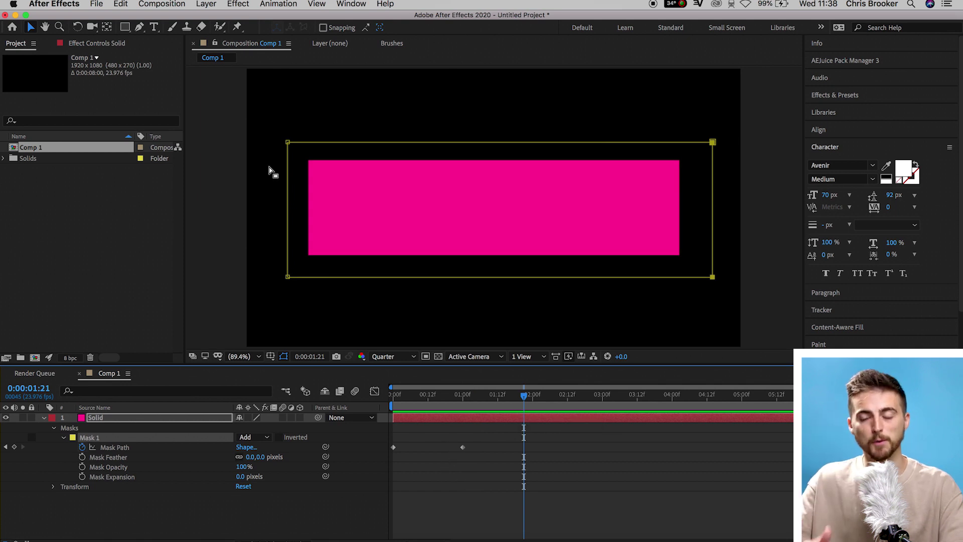
Step: At about 1:21, drag the mask's left corners onto the right edge, then preview the wipe
click(327, 166)
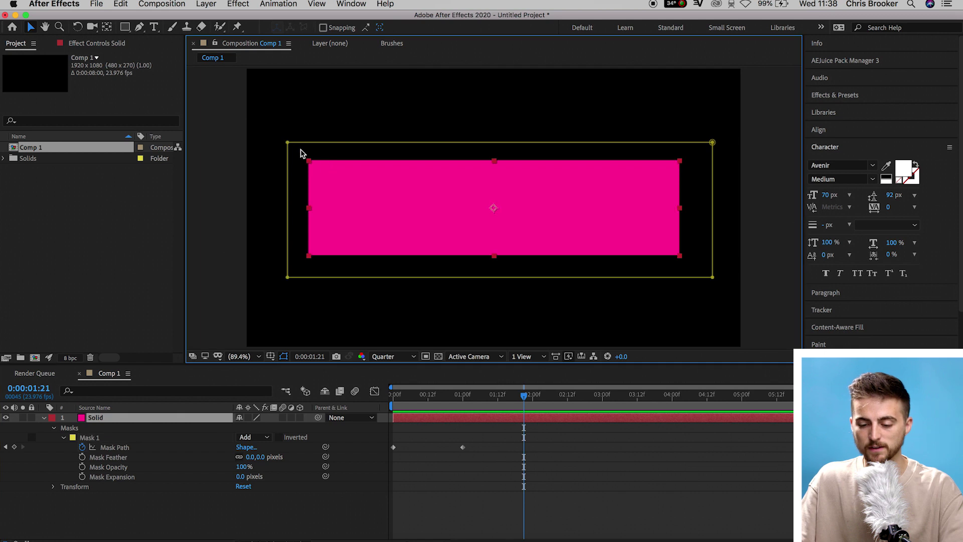
click(291, 144)
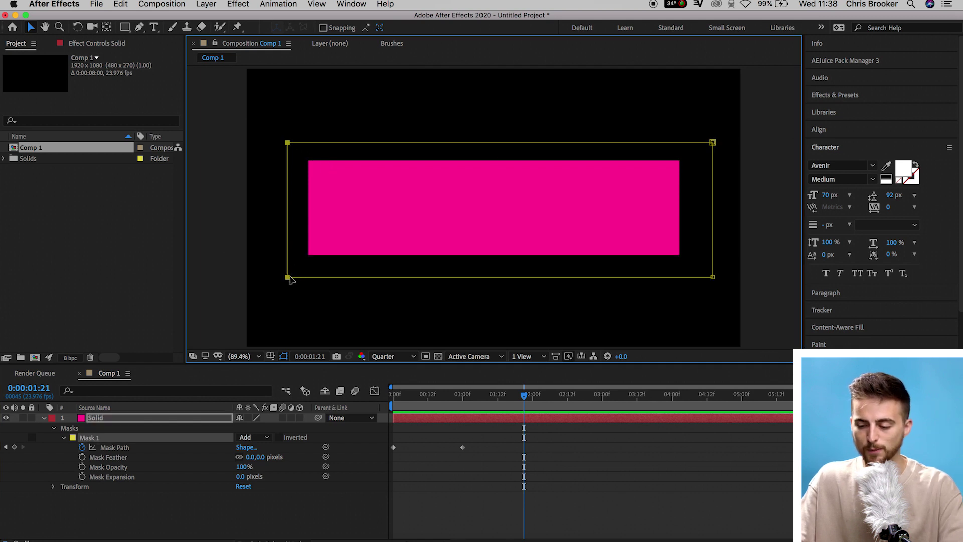
drag(290, 279, 713, 277)
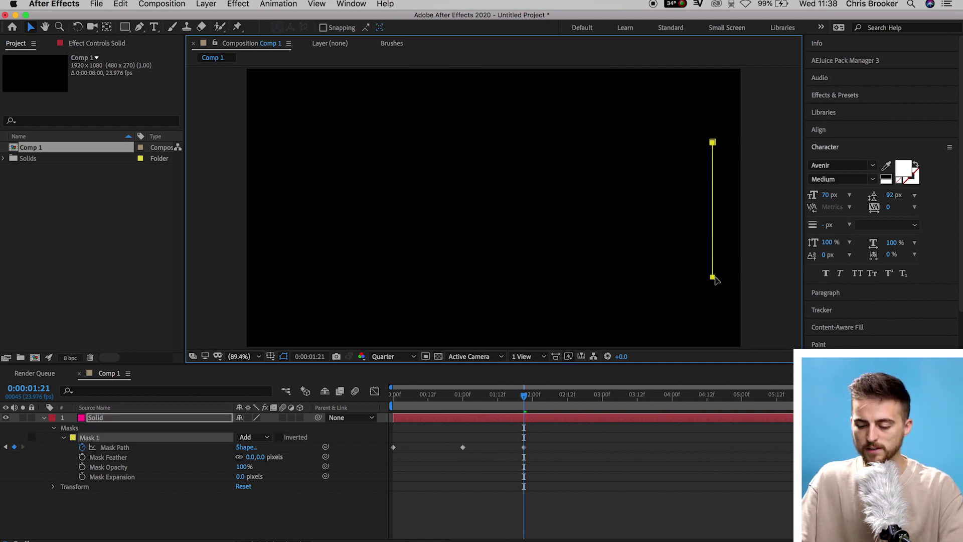
key(Home)
key(space)
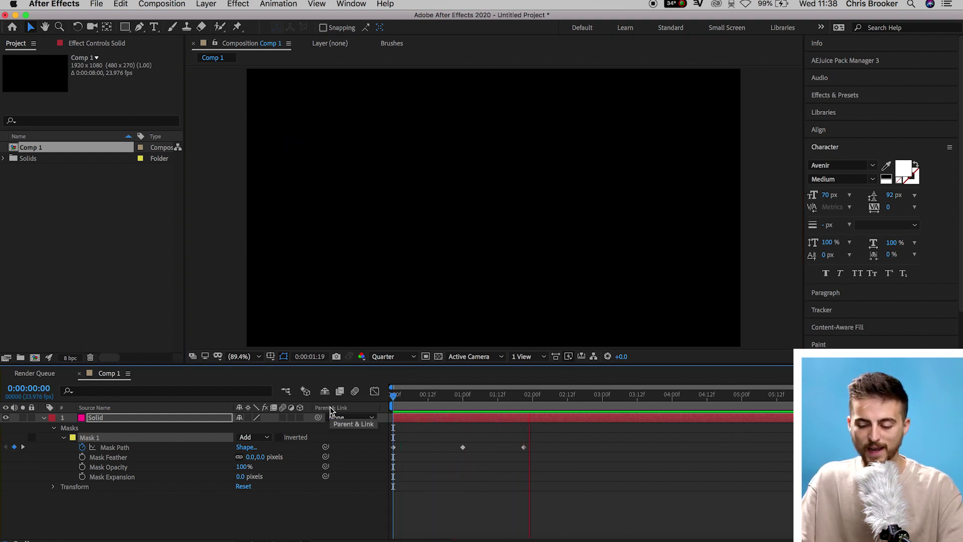
key(space)
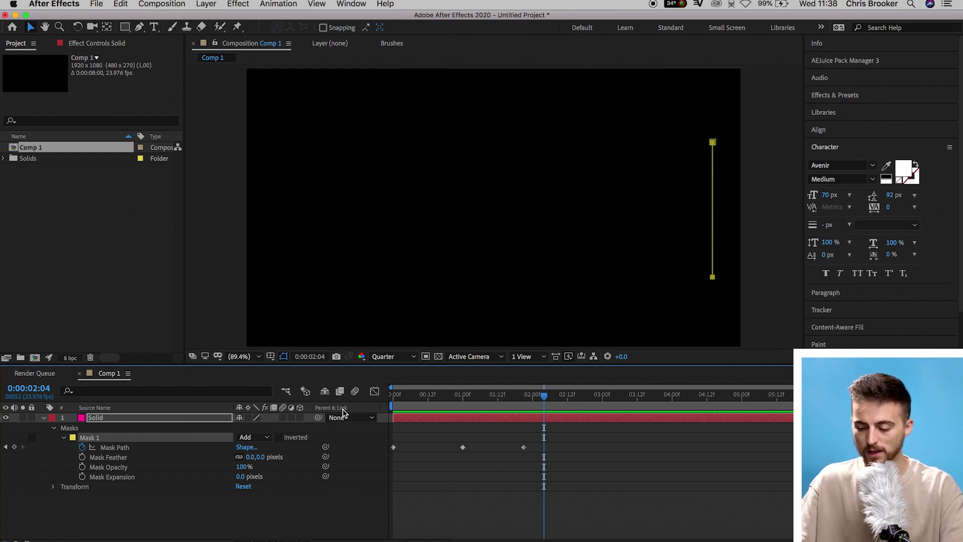
Step: Drag the middle and last Mask Path keyframes earlier and preview the faster wipe
click(461, 447)
drag(460, 448, 440, 448)
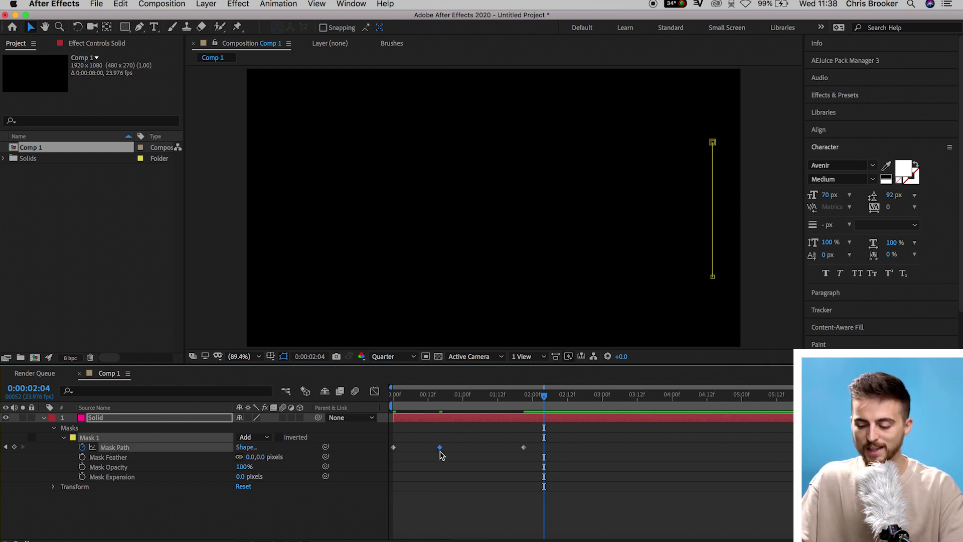
drag(523, 447, 490, 448)
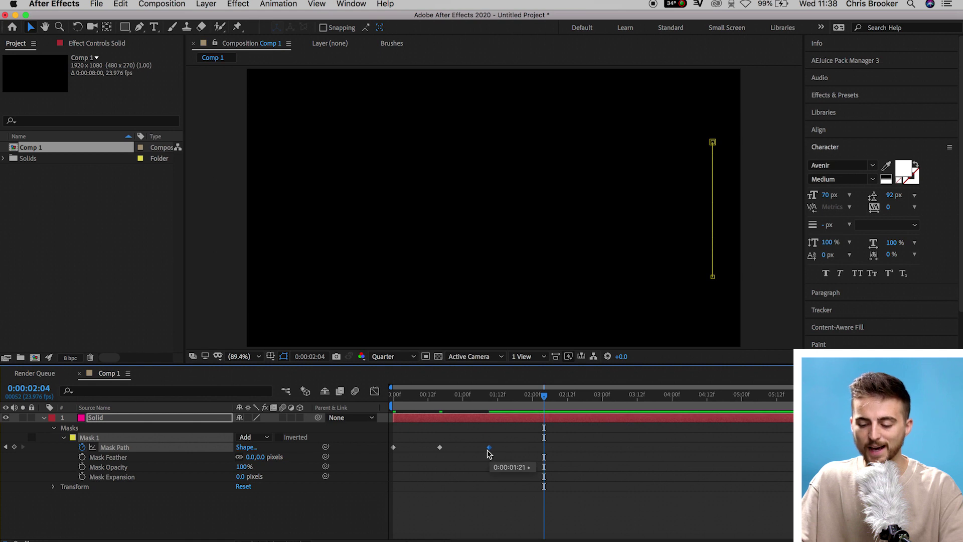
drag(468, 400, 278, 405)
key(space)
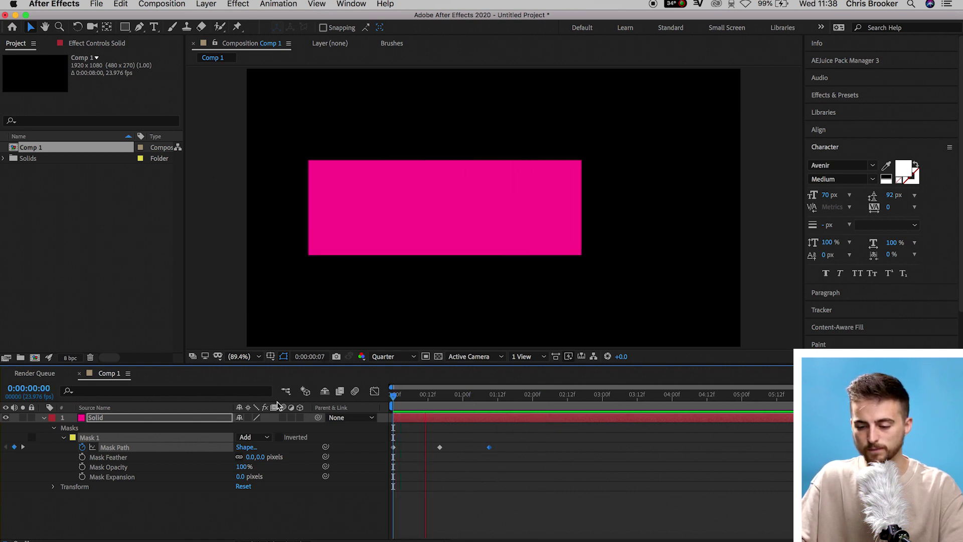
key(space)
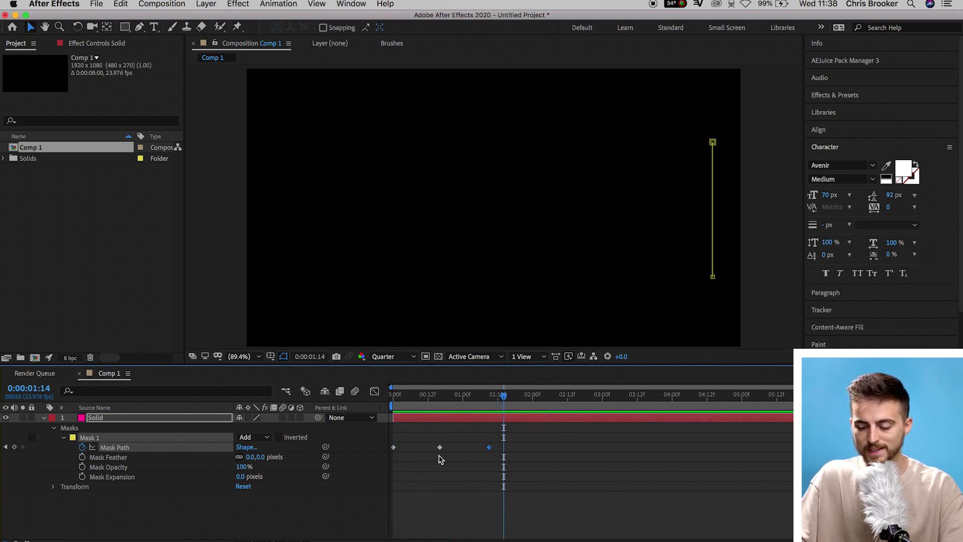
Step: Pull both keyframes even earlier, replay from the start, and stop on the fully open frame
drag(440, 447, 423, 448)
drag(490, 447, 463, 448)
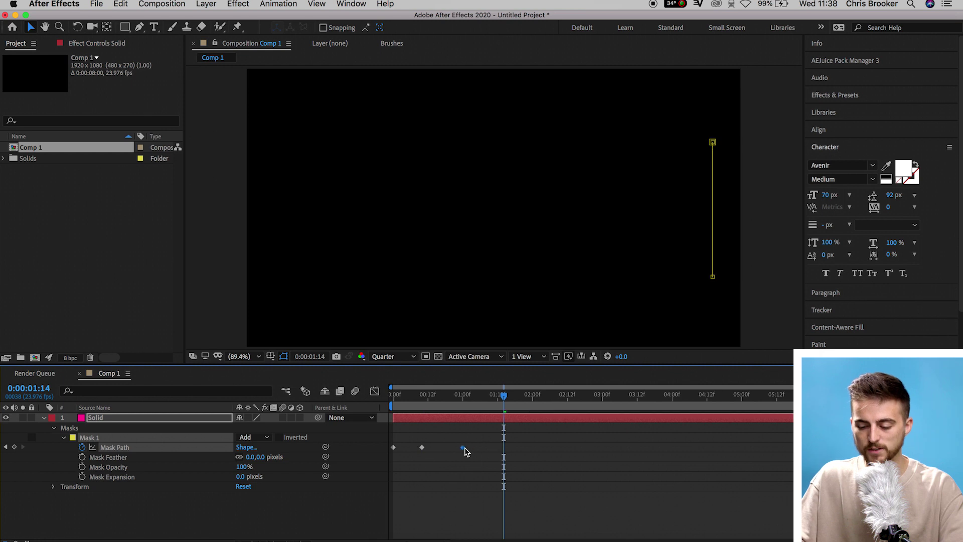
key(Home)
key(space)
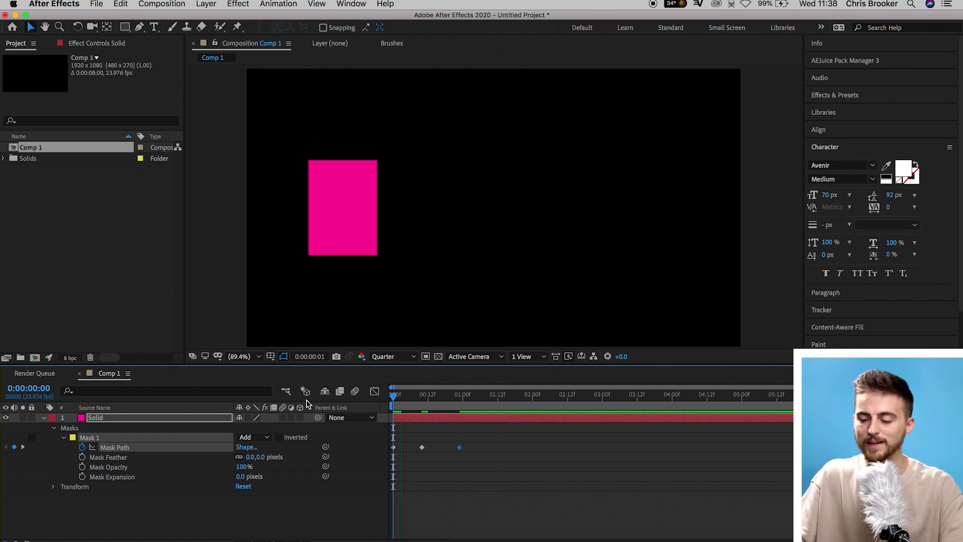
key(space)
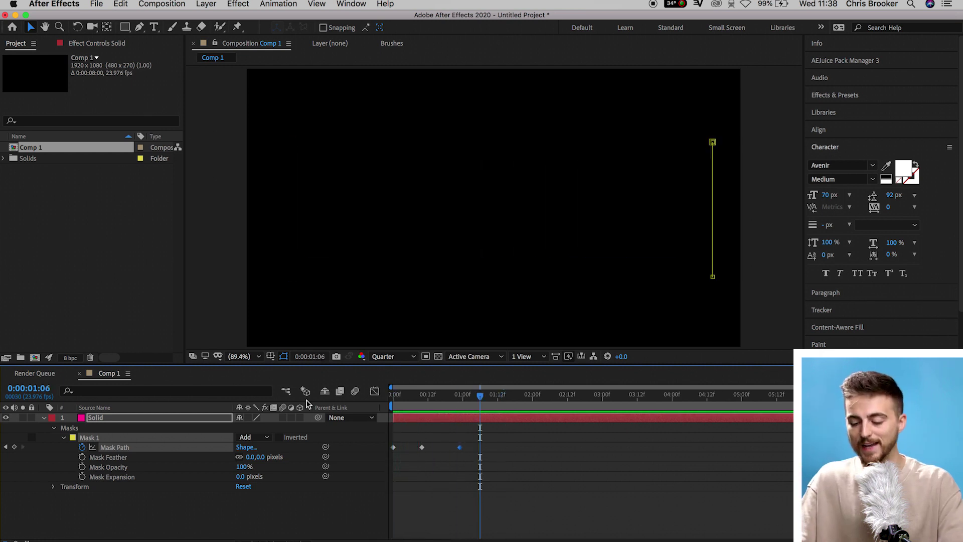
key(space)
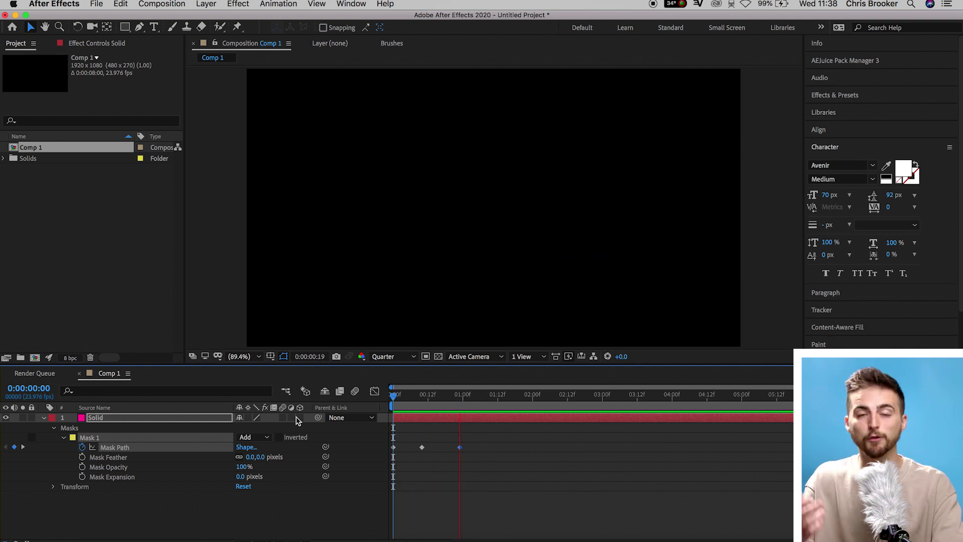
key(space)
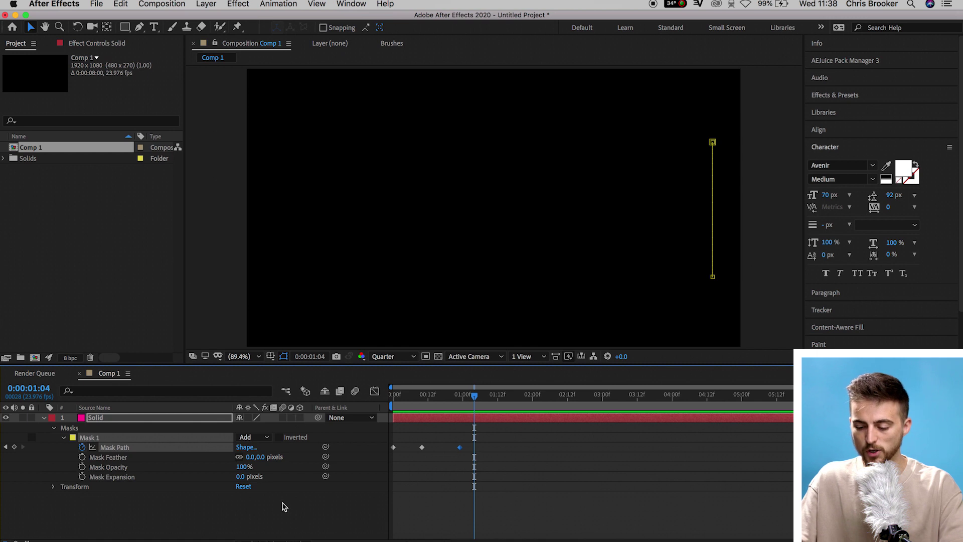
drag(476, 404, 422, 404)
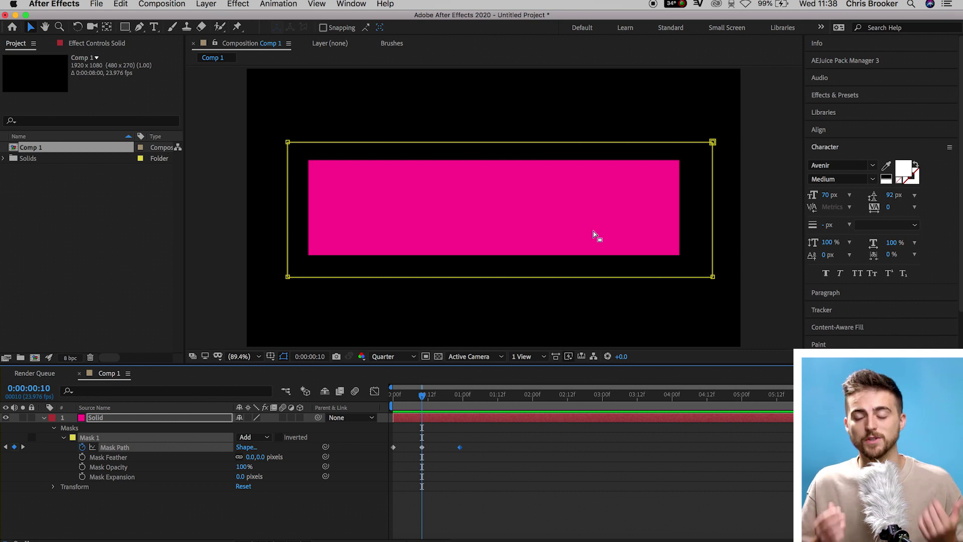
click(581, 427)
Step: Add a text layer reading 'Sliding Video Text Transition' above the pink bar, nudged slightly right
click(155, 26)
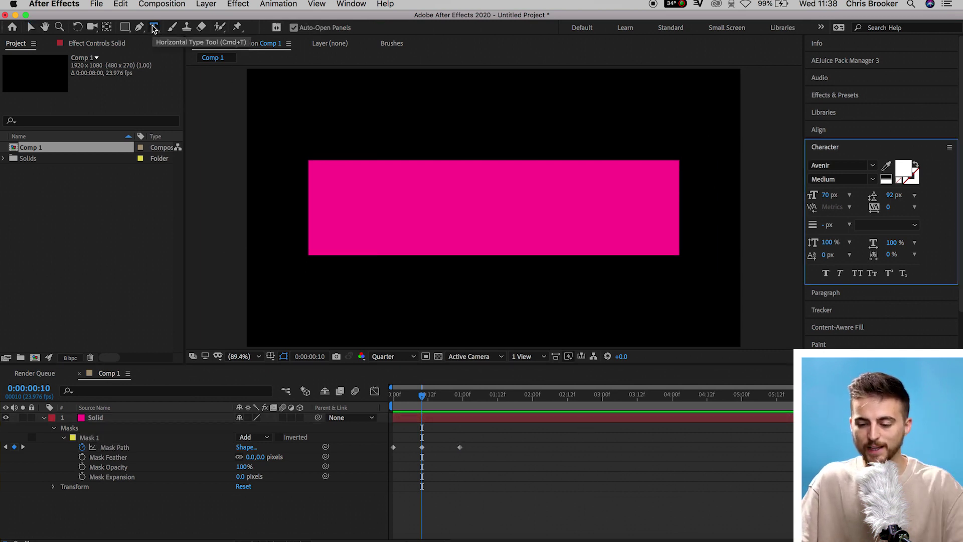
click(336, 126)
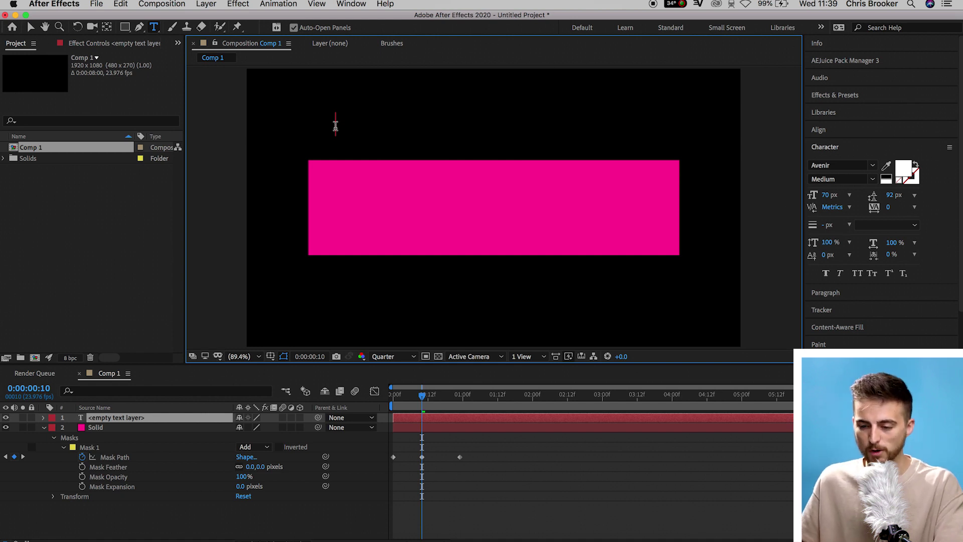
text(S)
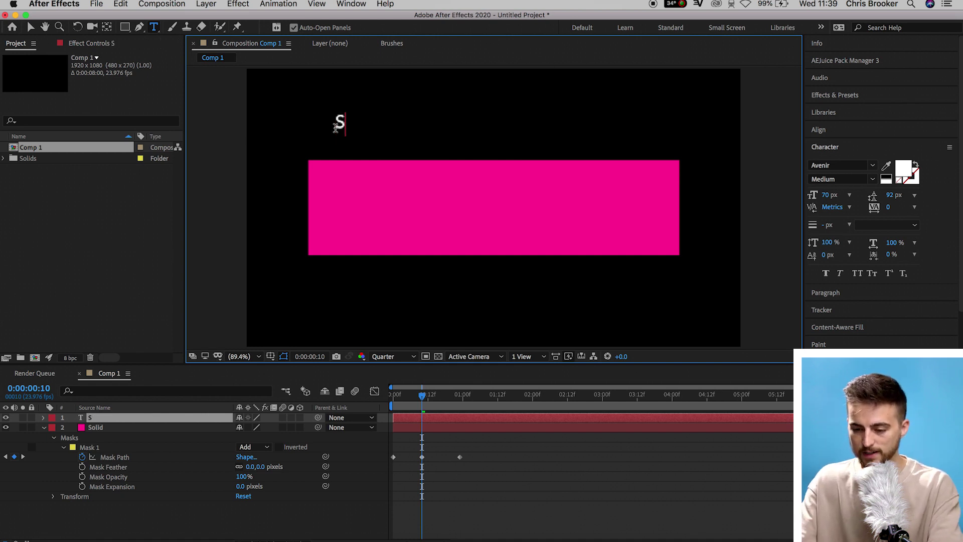
text(liding Video)
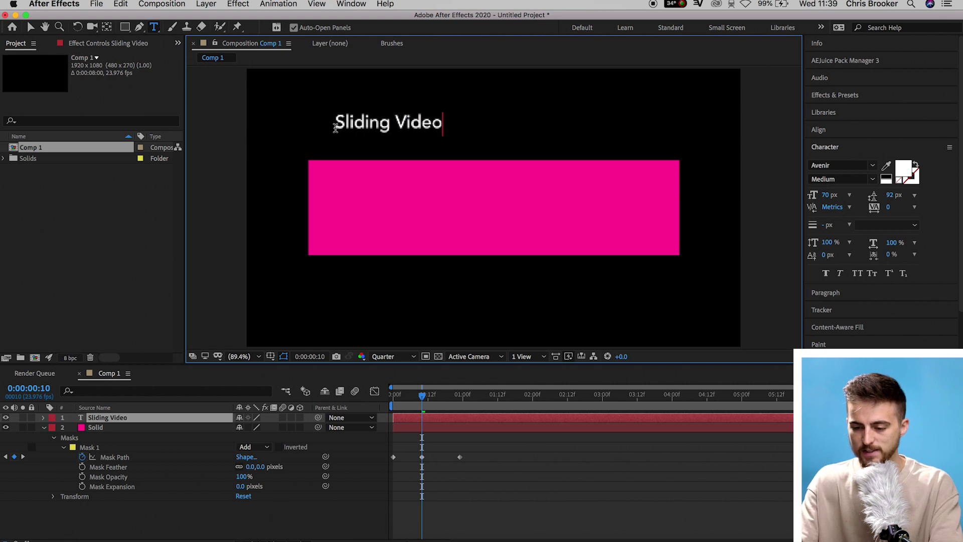
text( Text Transition)
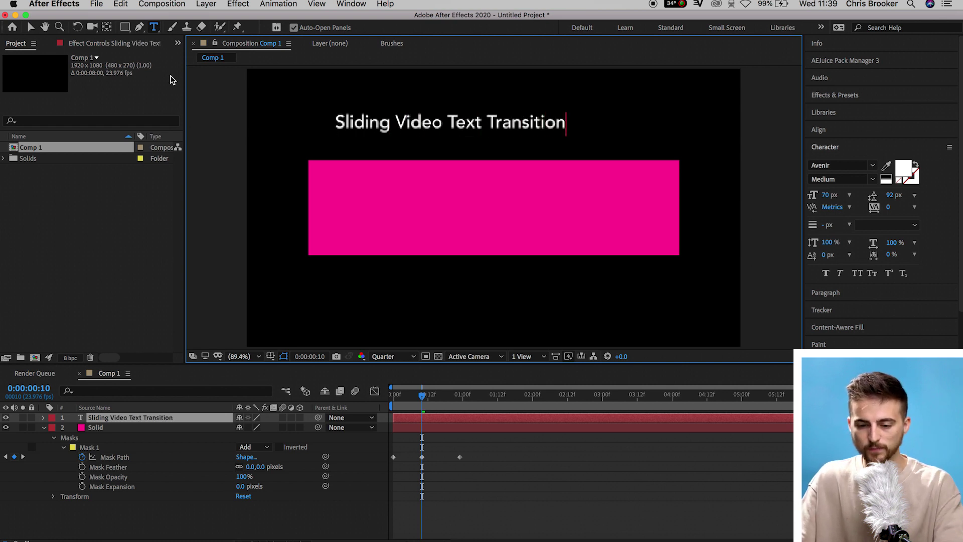
key(Escape)
key(v)
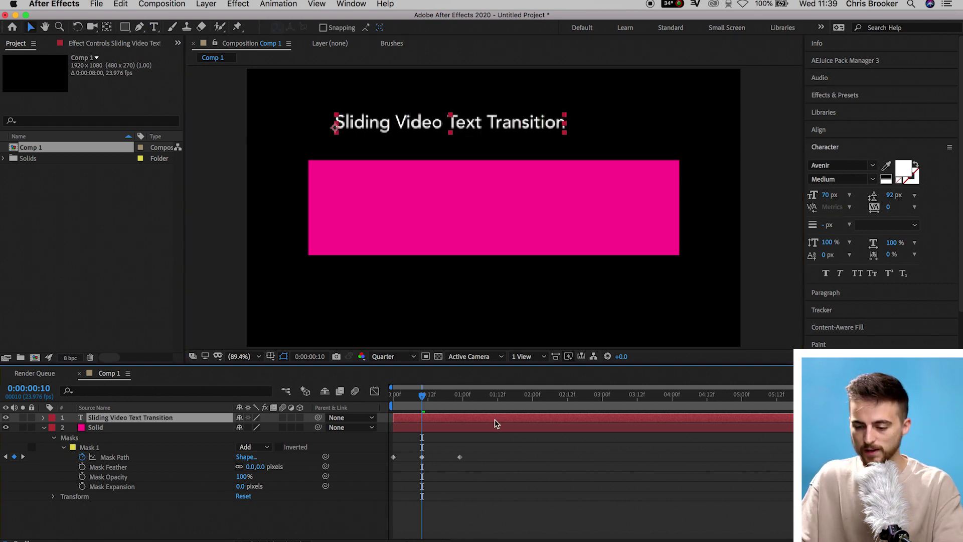
drag(510, 121, 550, 125)
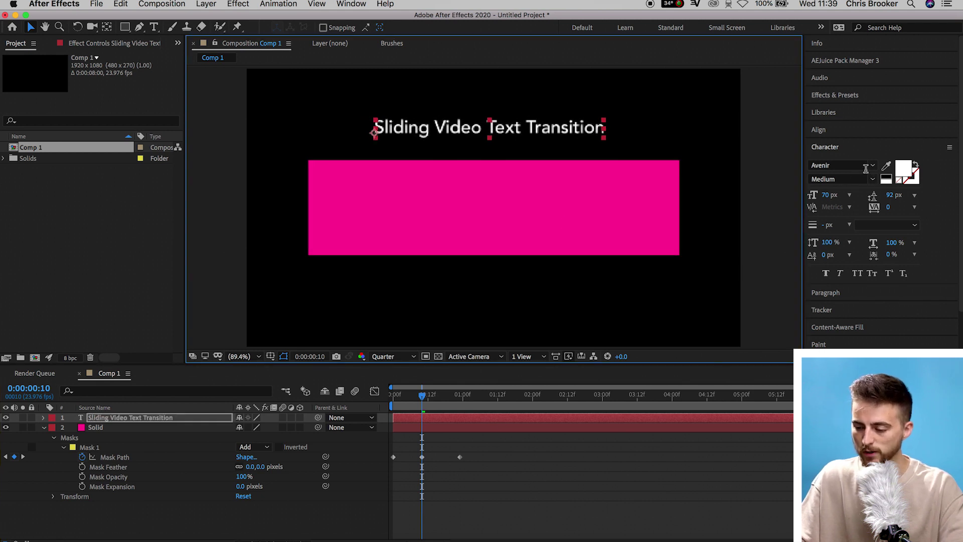
Step: Style the title as Avenir Heavy, faux bold, 89 px
click(866, 179)
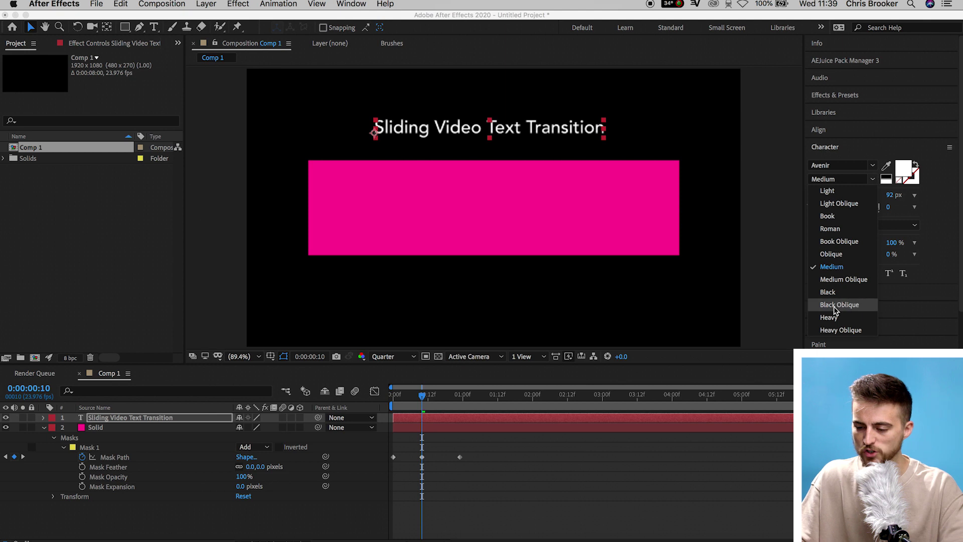
click(829, 318)
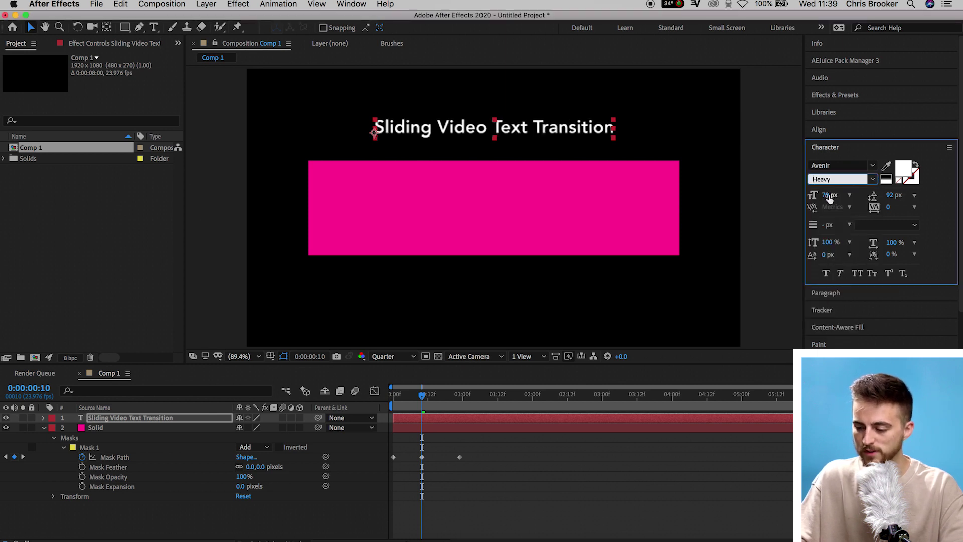
click(826, 273)
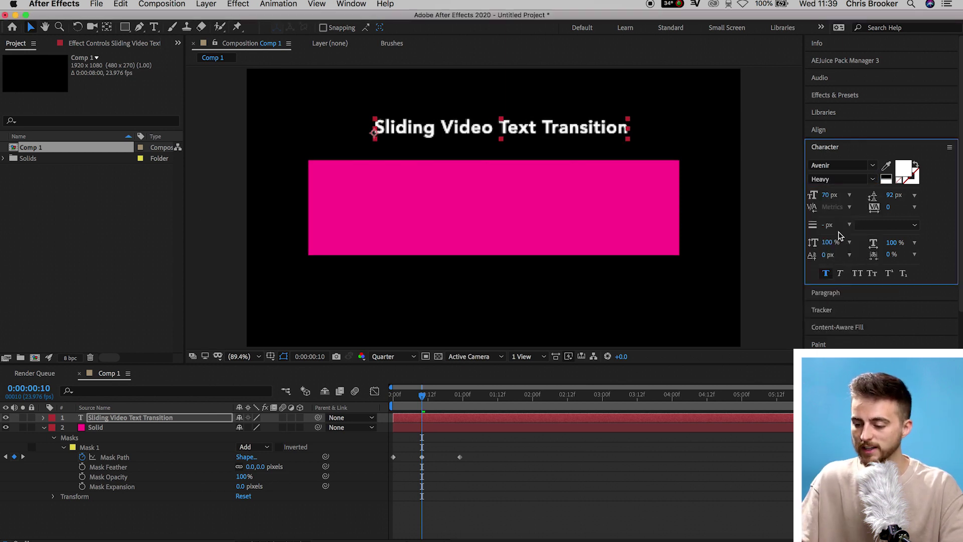
drag(825, 198, 836, 197)
Step: Move the title down and centre it inside the pink bar using the proportional grid
drag(538, 117, 504, 120)
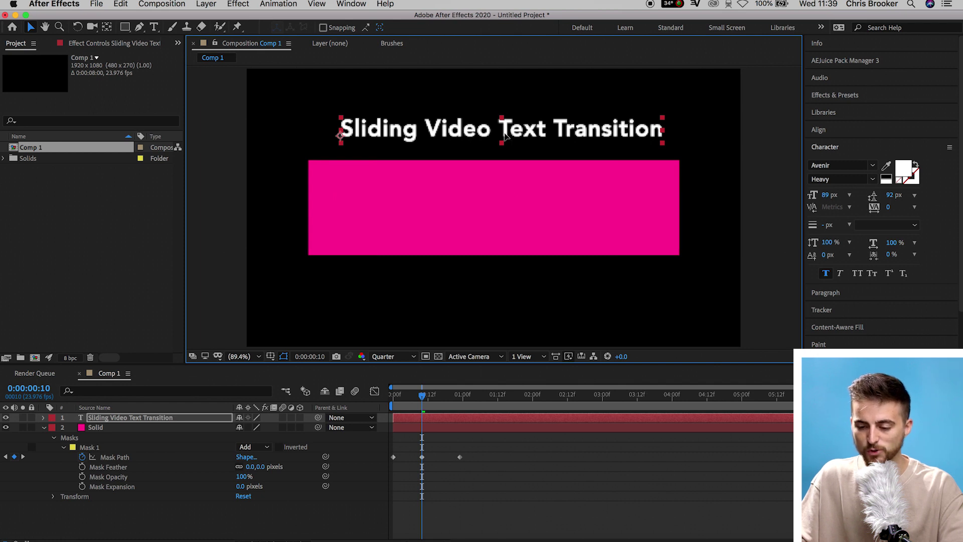
drag(504, 139, 499, 217)
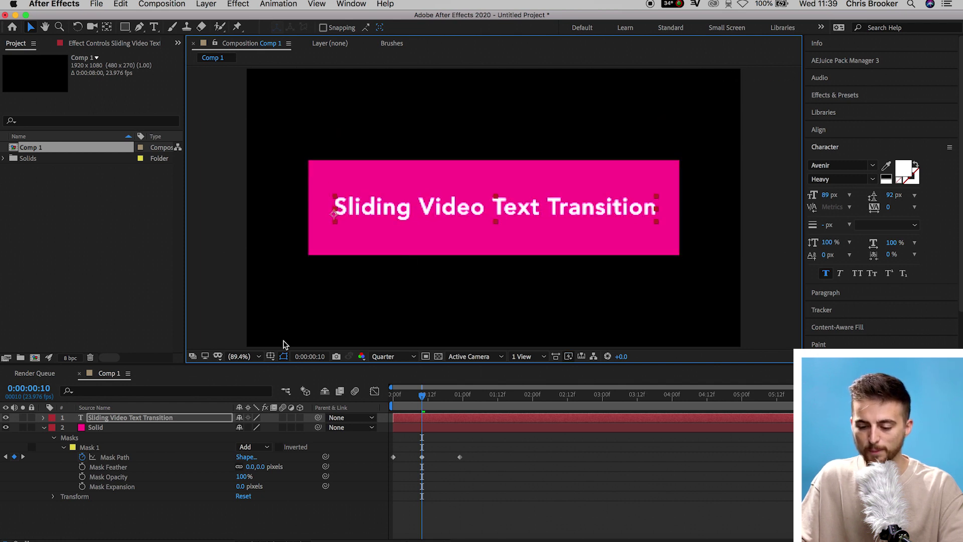
click(271, 357)
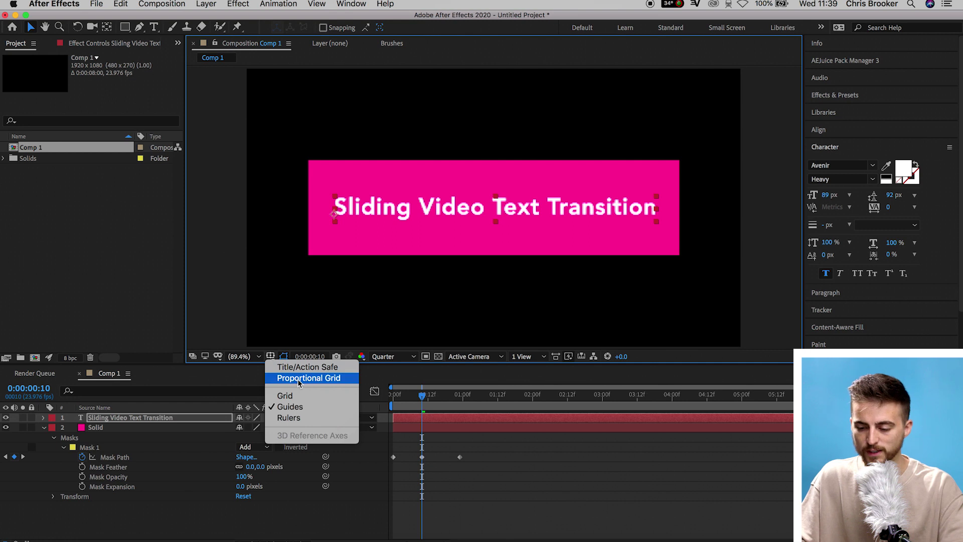
click(286, 378)
drag(556, 209, 556, 209)
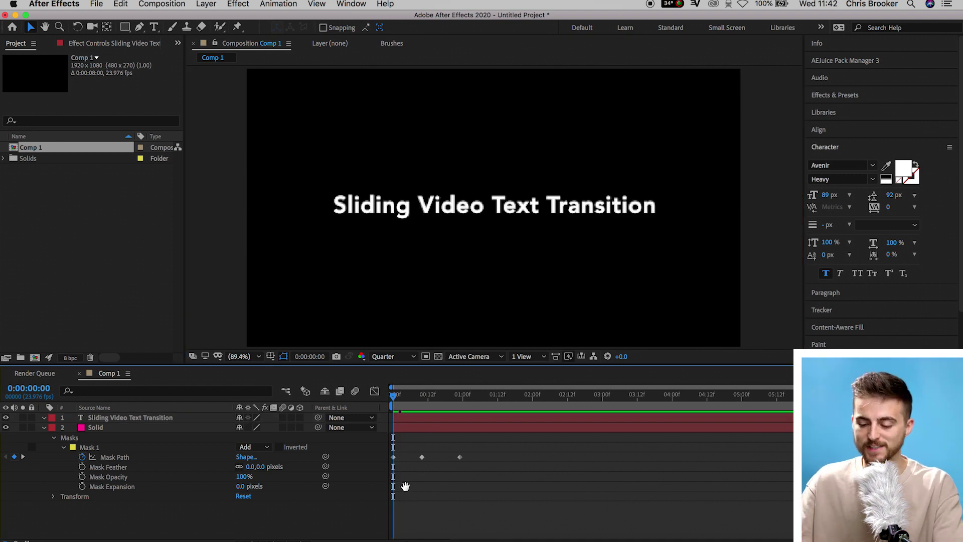
Step: Preview the bar wiping over the title, then go to the frame where the bar is open
key(h)
key(space)
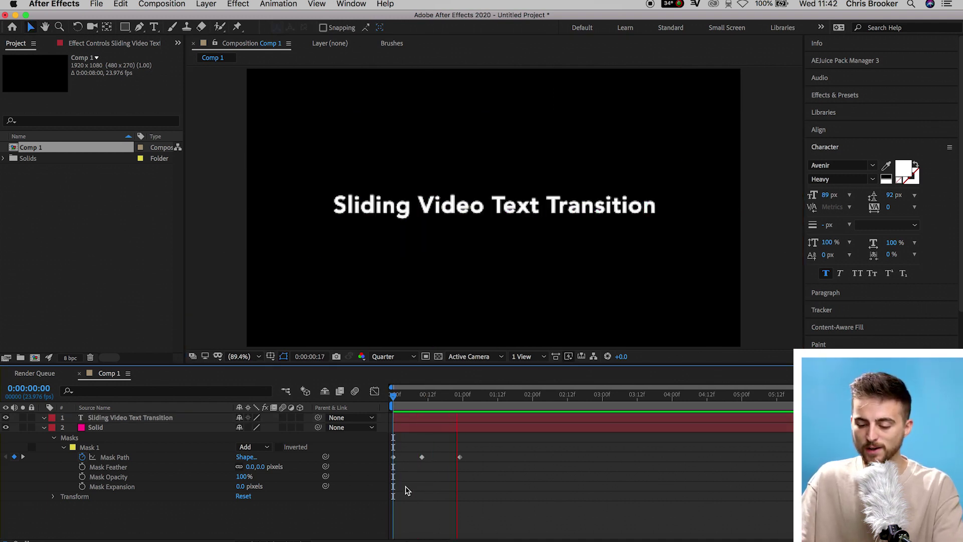
key(space)
key(space)
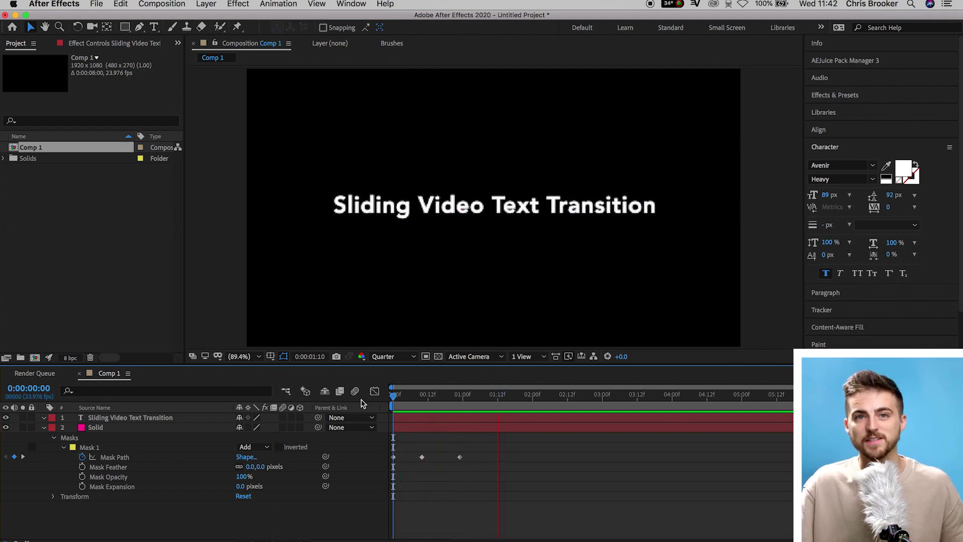
key(space)
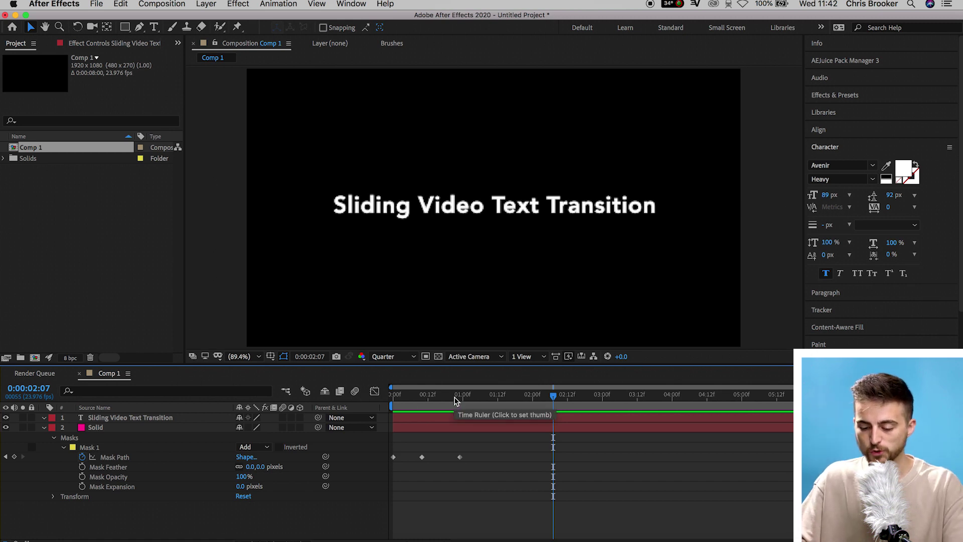
drag(455, 399, 422, 399)
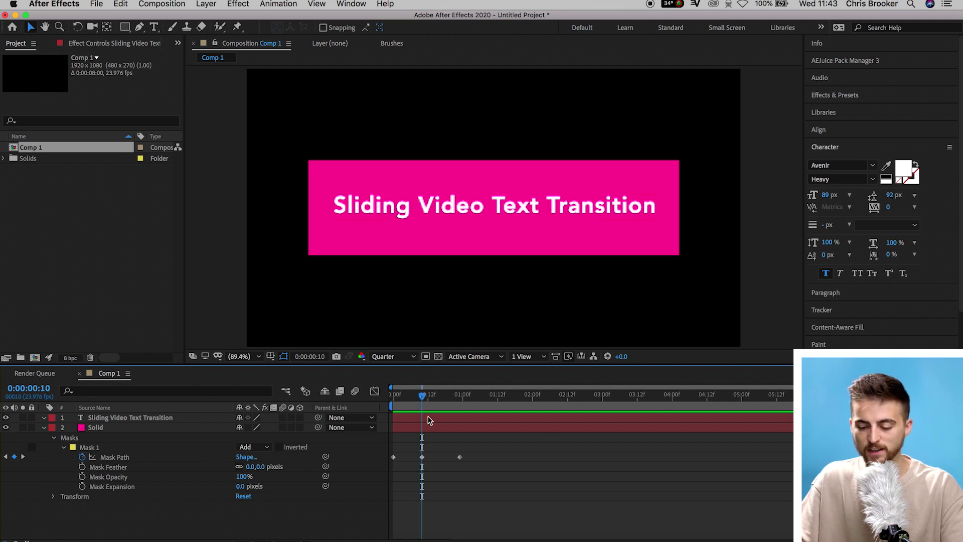
Step: Replace the title with a duplicate placed beneath the Solid layer, then preview from the start
click(427, 420)
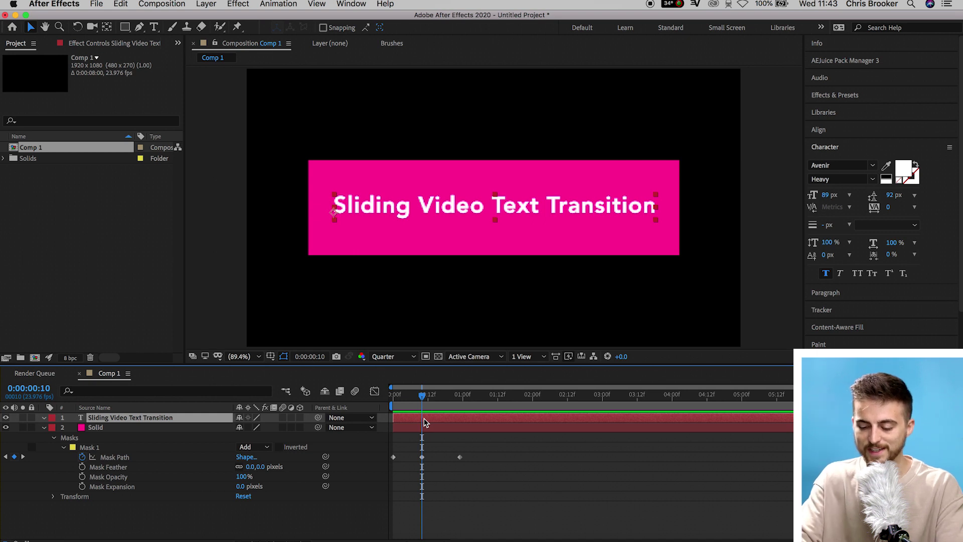
key(super+d)
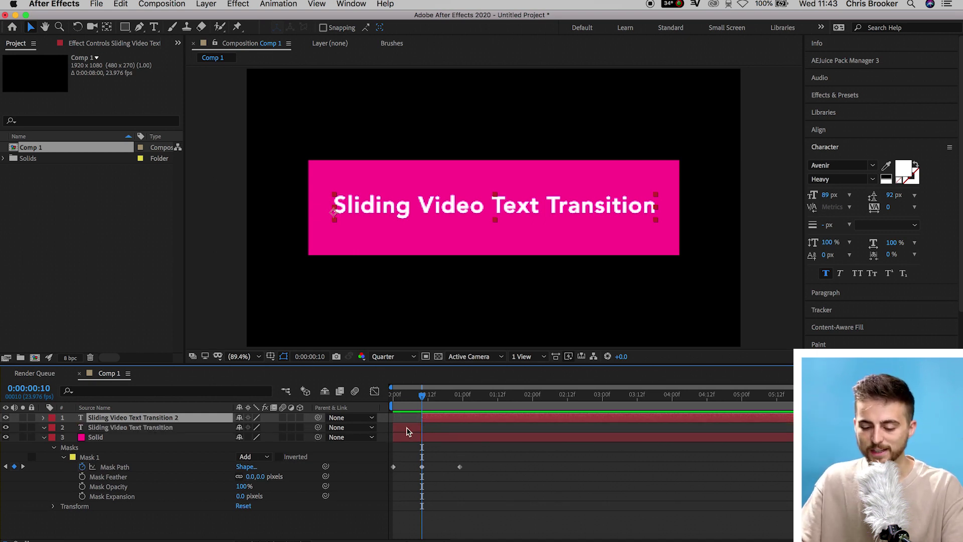
click(408, 430)
key(Delete)
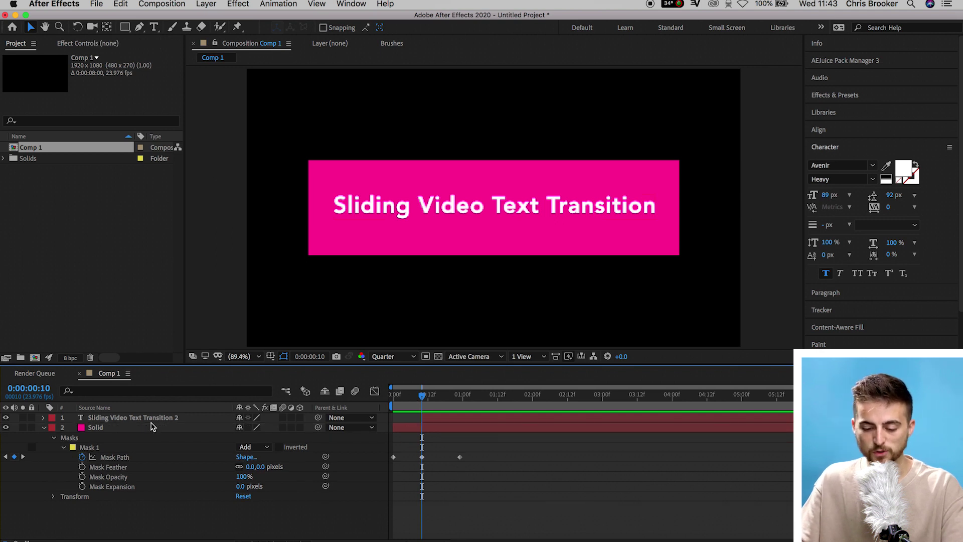
click(153, 419)
drag(153, 418, 146, 503)
drag(410, 400, 394, 400)
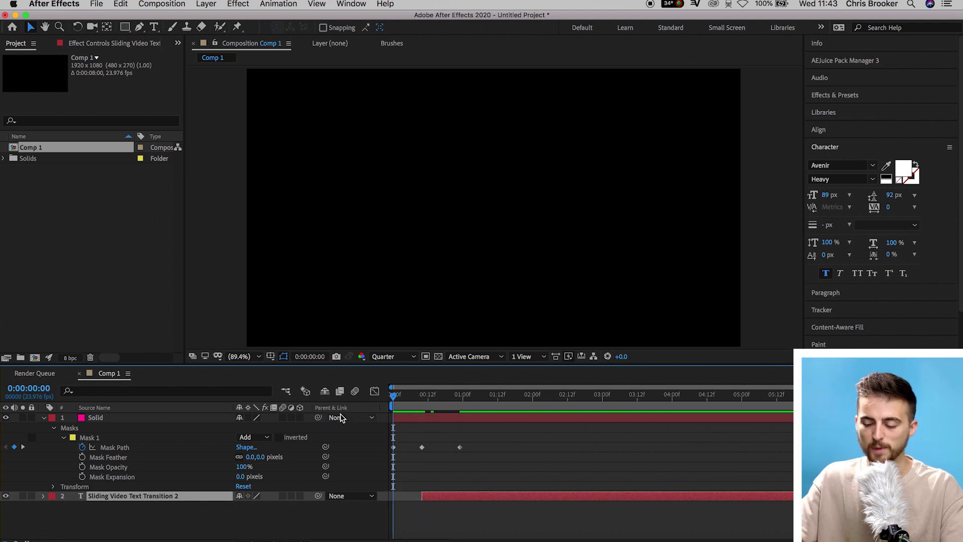
key(space)
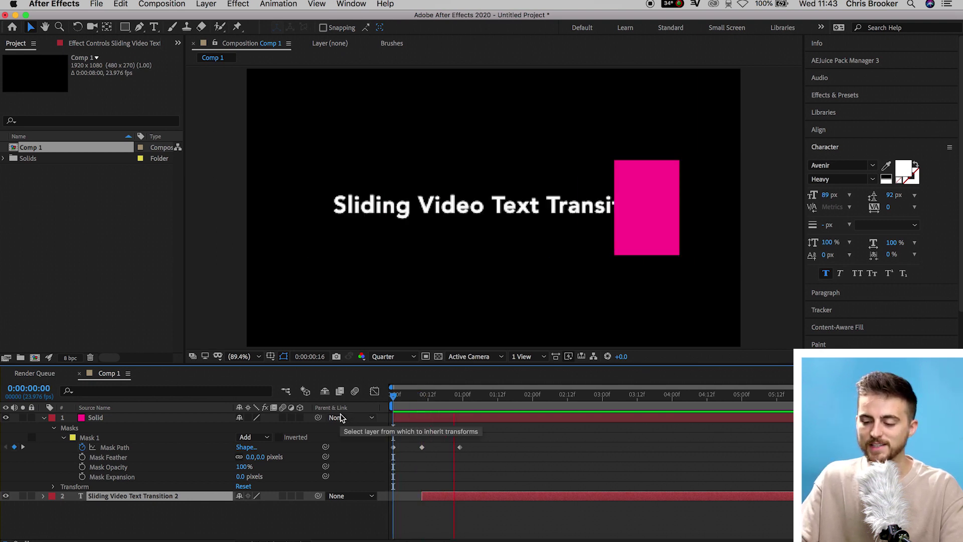
key(space)
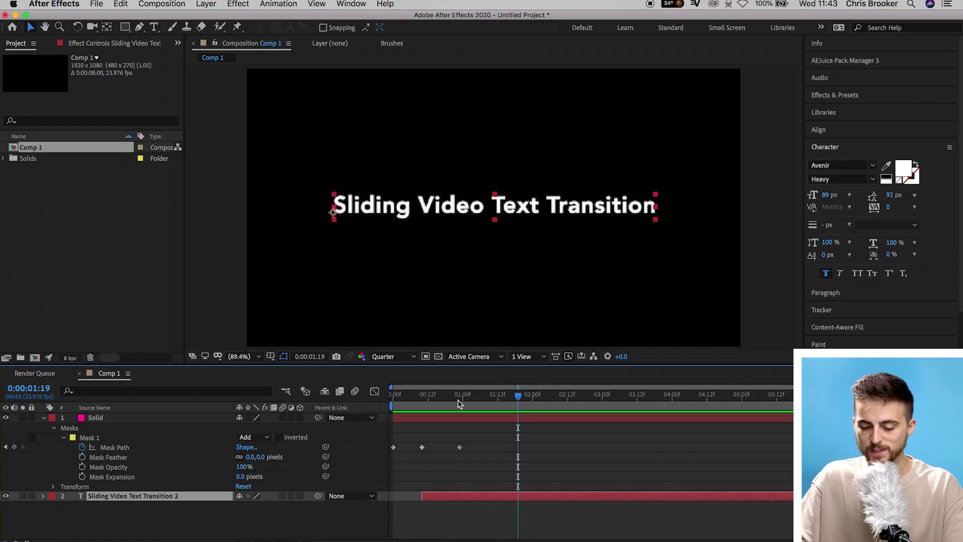
Step: Split the pink Solid at 1:02 and delete the part after its wipe ends
drag(518, 399, 468, 402)
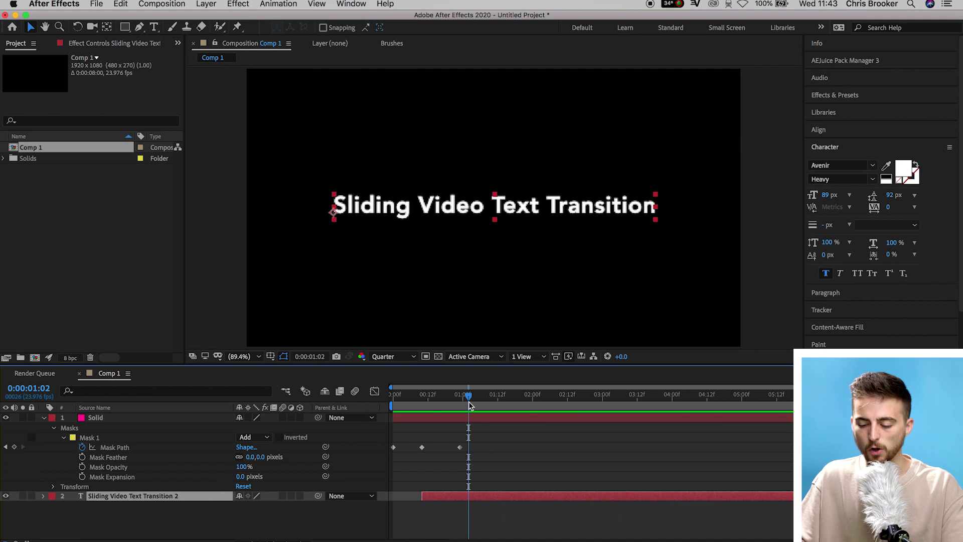
click(477, 418)
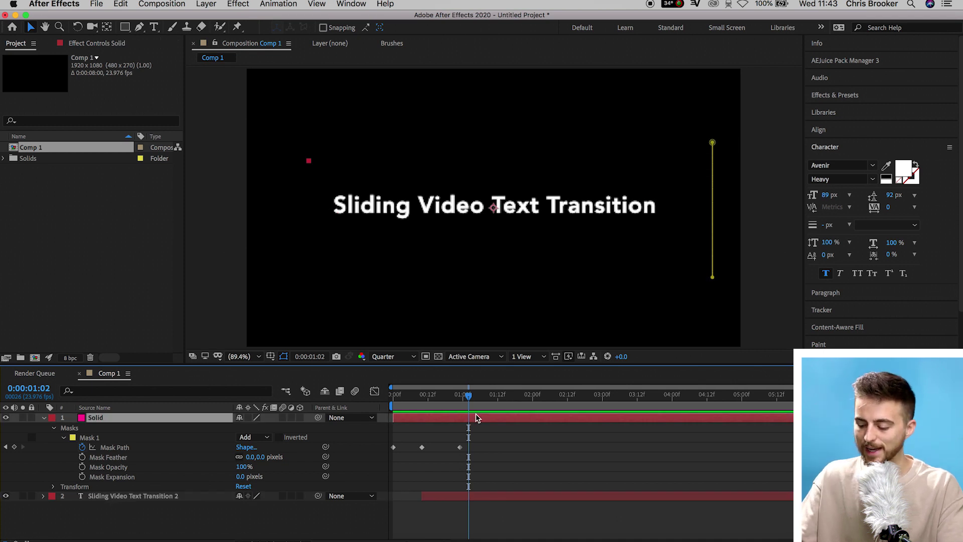
key(super+shift+d)
key(Delete)
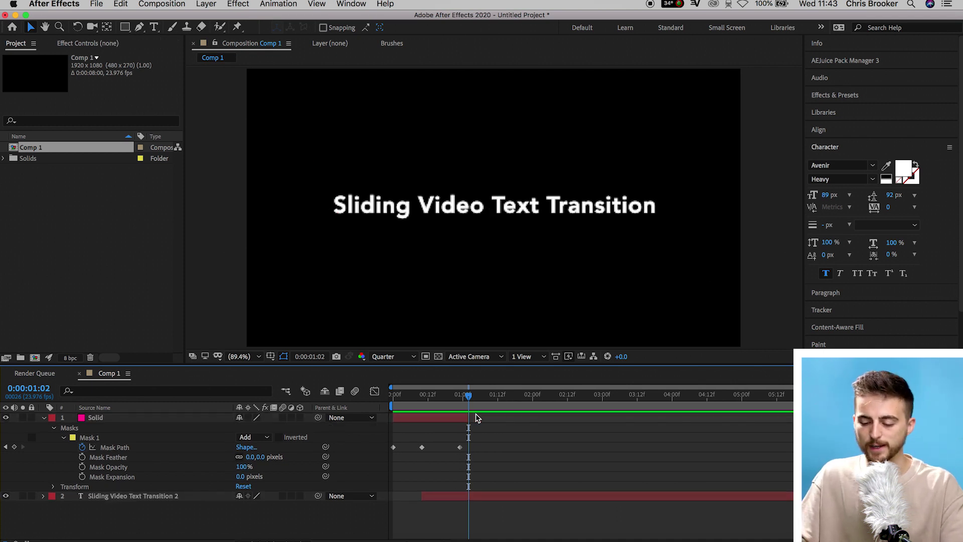
Step: Duplicate the Solid, slide the copy later in the timeline, and play back the composition
click(448, 420)
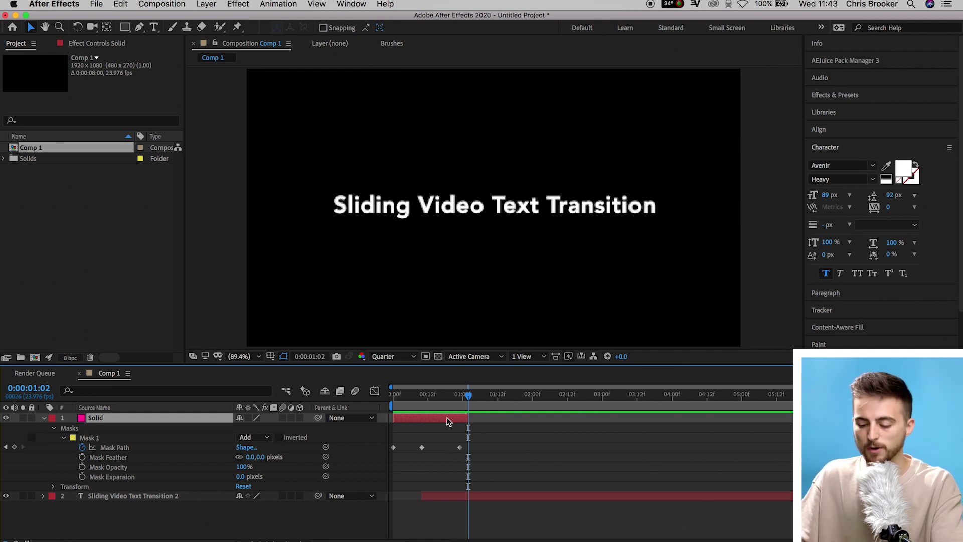
key(super+d)
drag(438, 422, 774, 418)
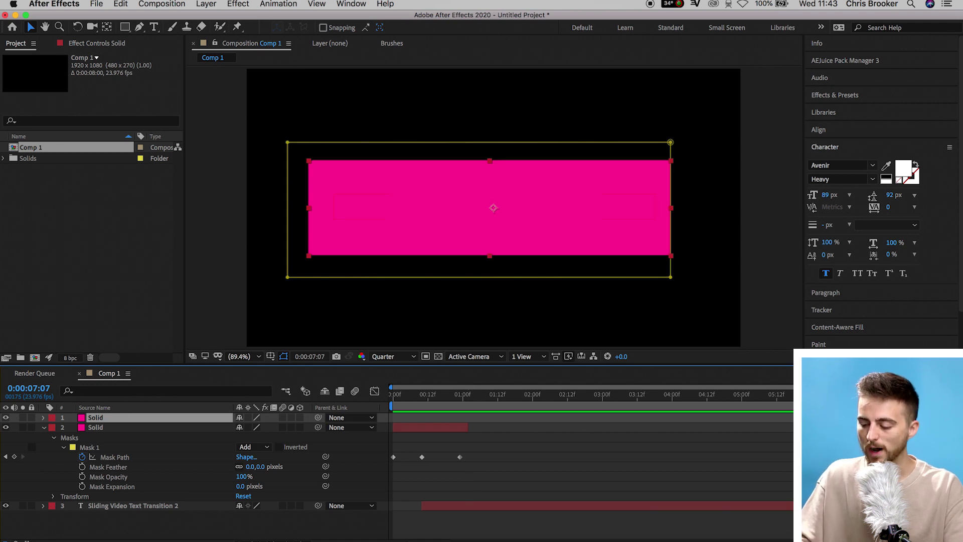
click(133, 506)
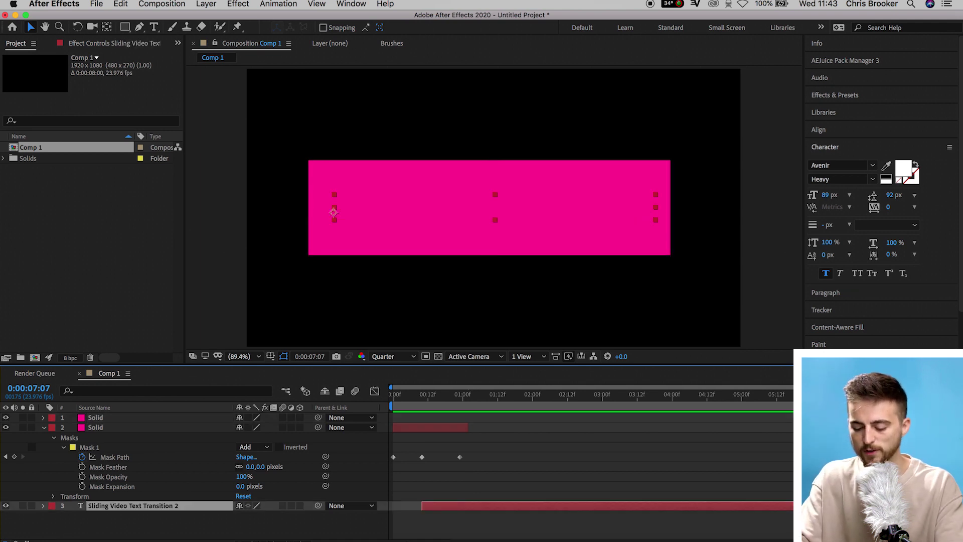
key(super+d)
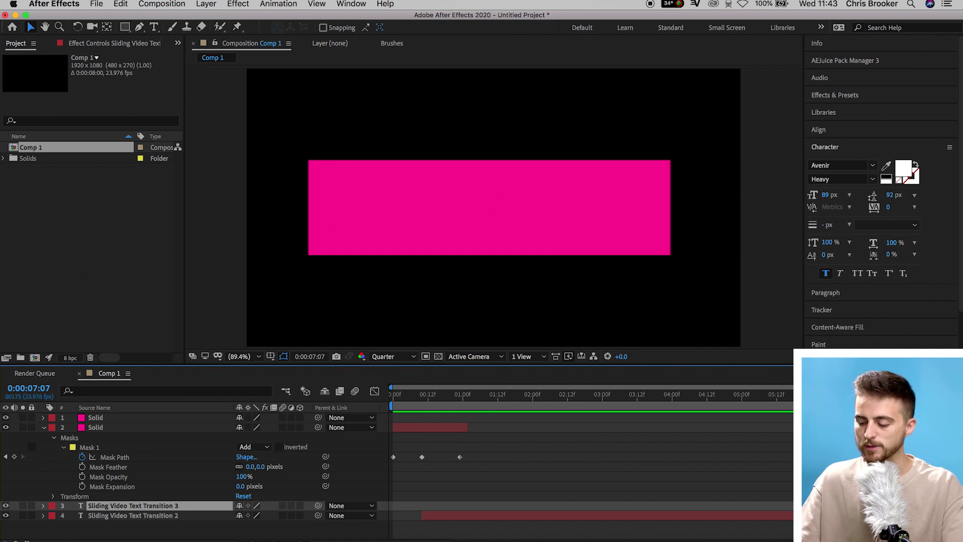
key(Delete)
key(space)
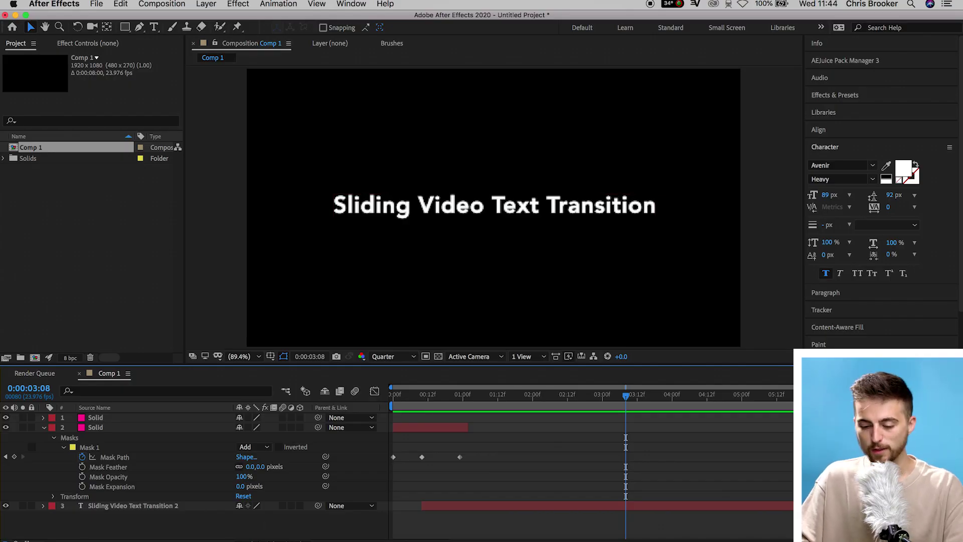
Step: Shift the second pink solid to start at 3:08, cut the title layer off at 3:19, and preview the wipe
click(95, 417)
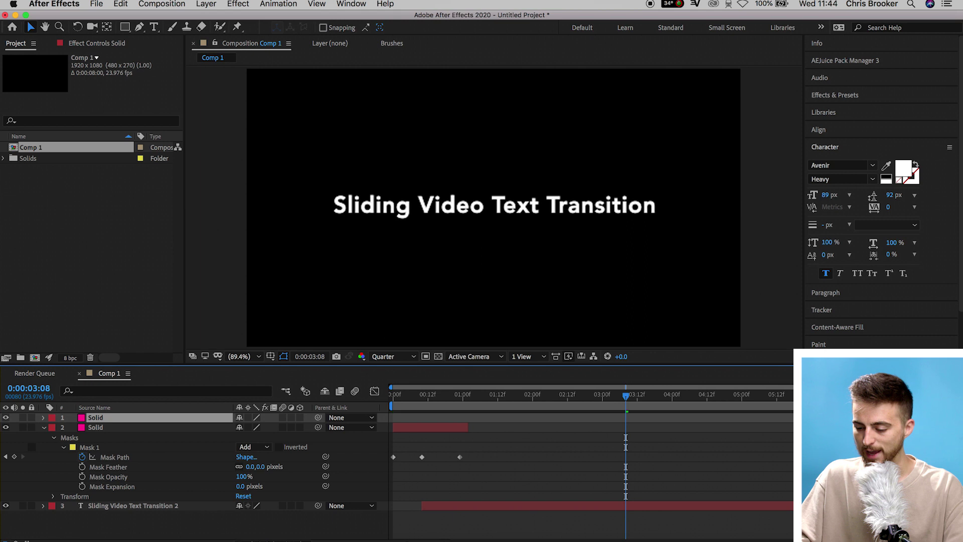
drag(691, 414, 666, 418)
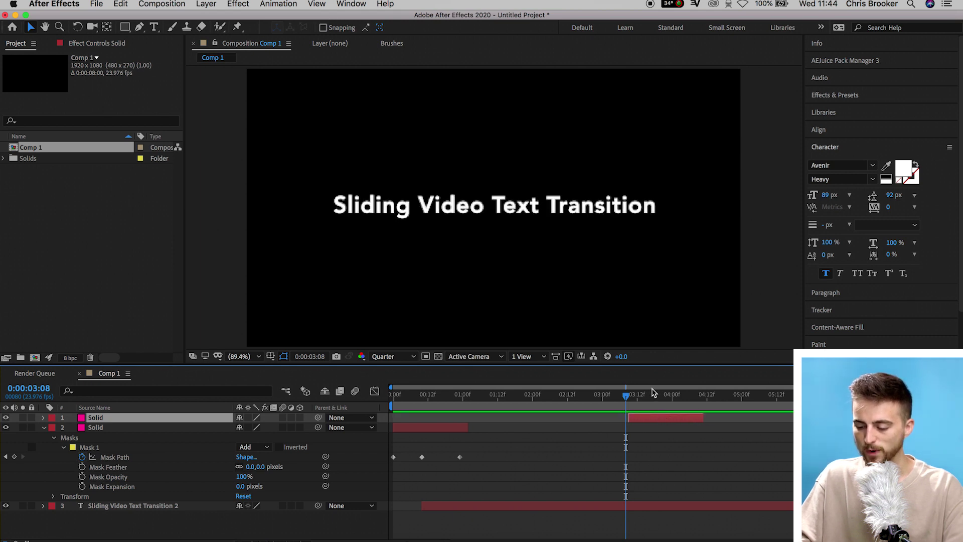
click(660, 396)
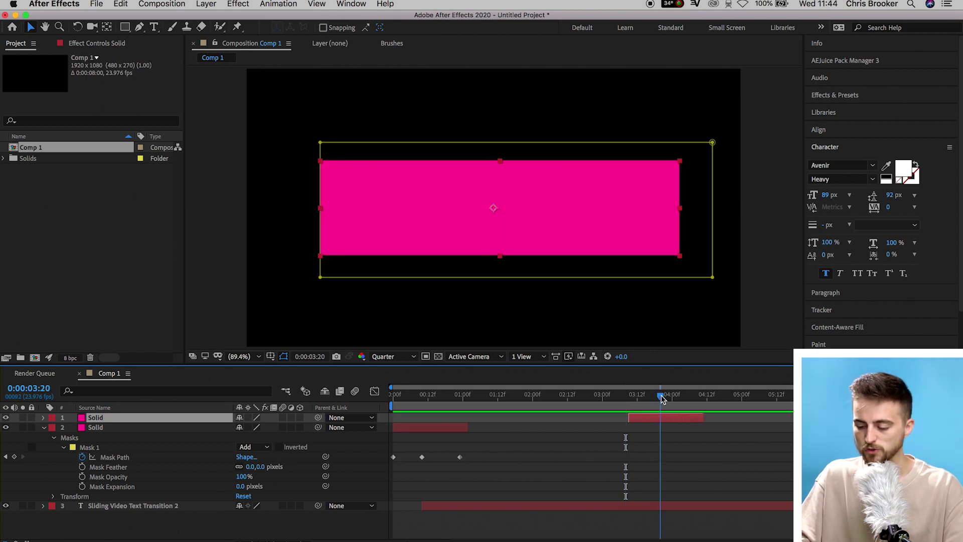
click(645, 511)
key(ctrl+shift+d)
key(Delete)
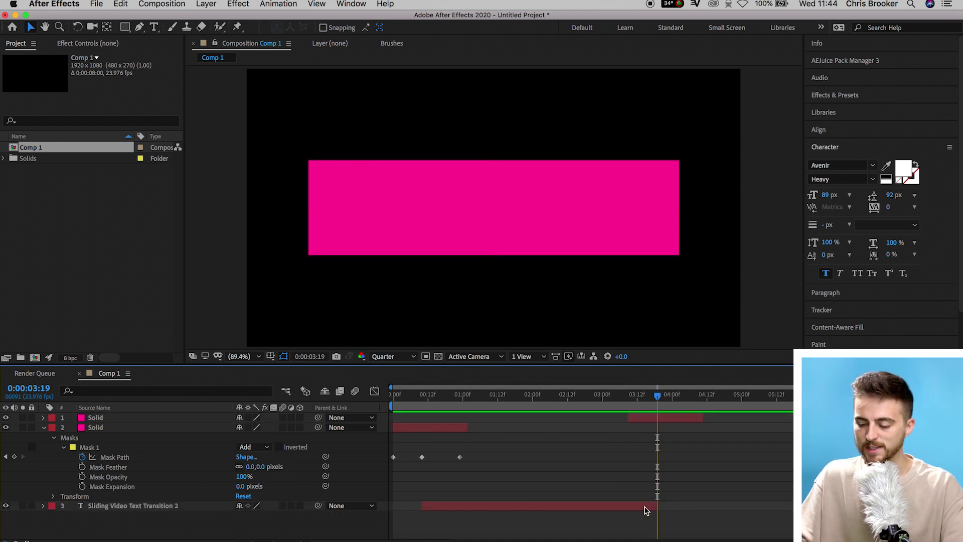
drag(655, 405, 304, 415)
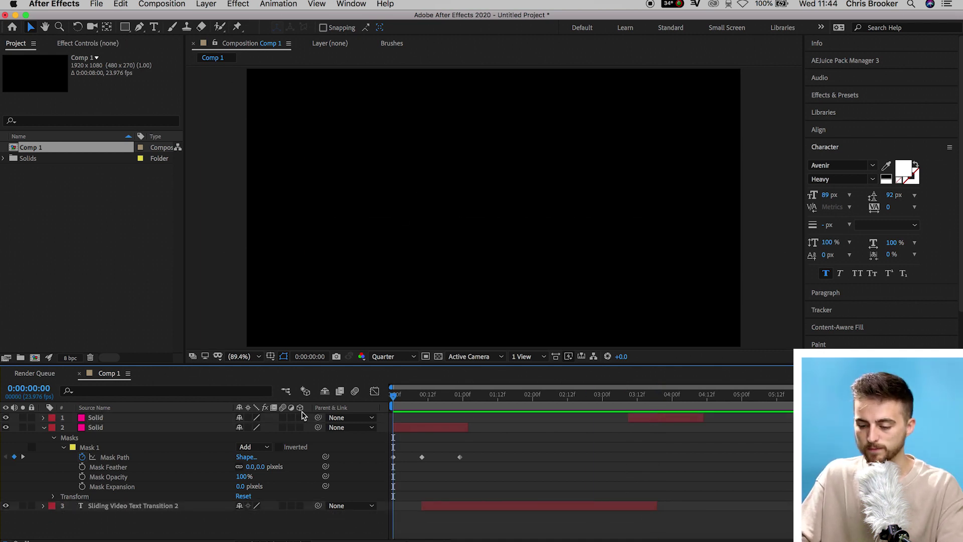
key(space)
key(space)
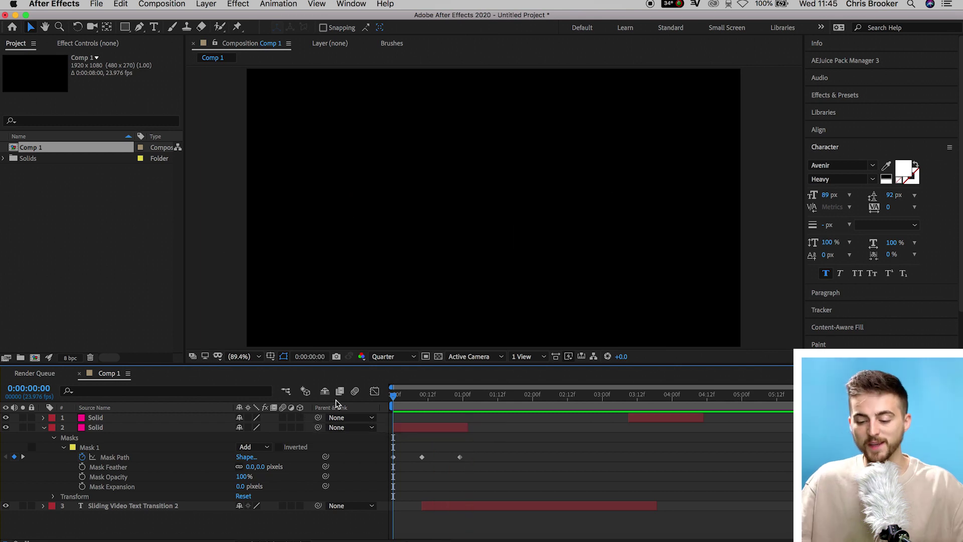
Step: Nest both pink solids and the title text into a pre-composition named 'Line 1'
click(141, 427)
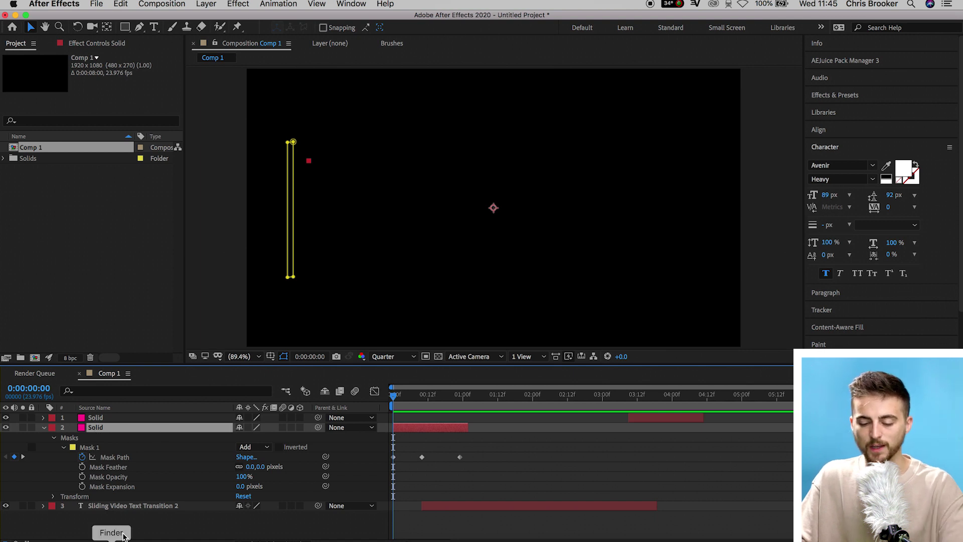
drag(95, 533, 120, 417)
right_click(115, 422)
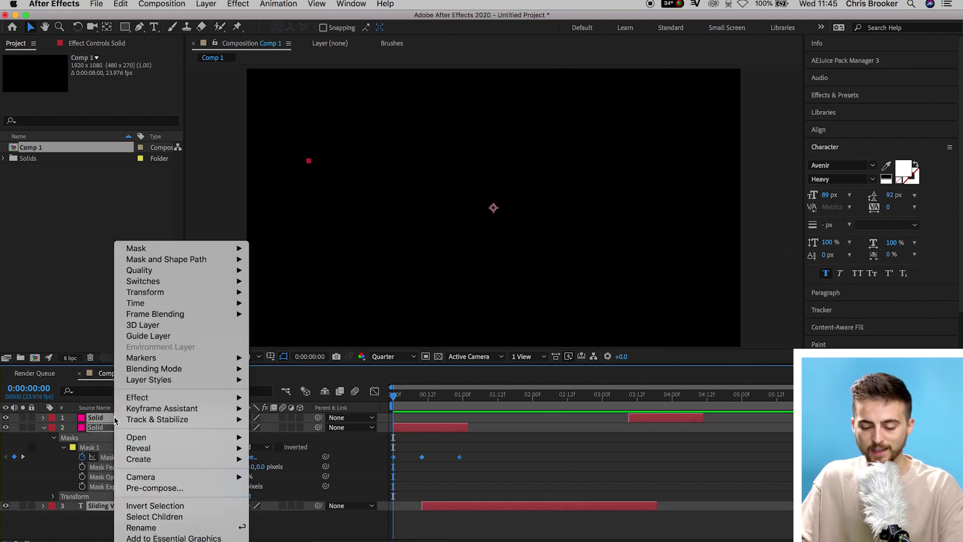
click(152, 487)
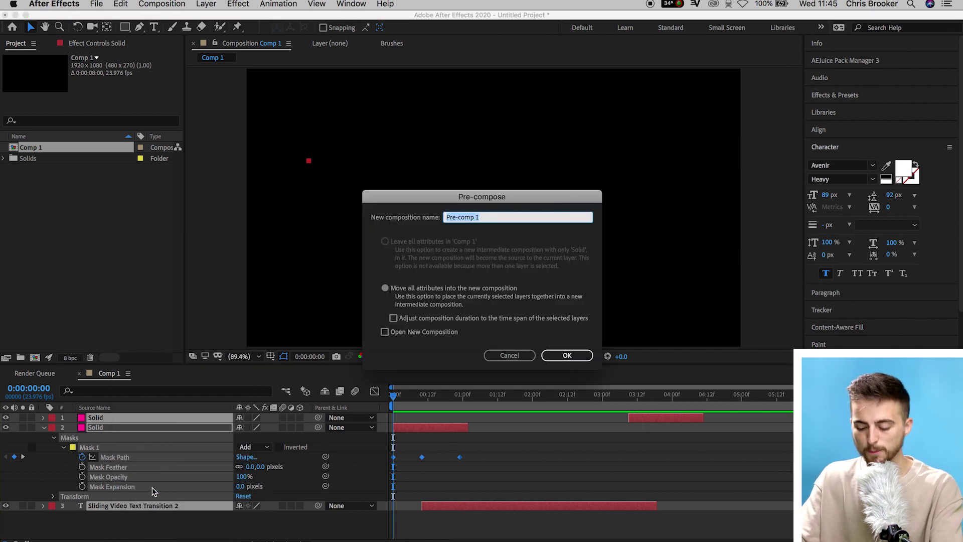
text(Line 1)
key(Return)
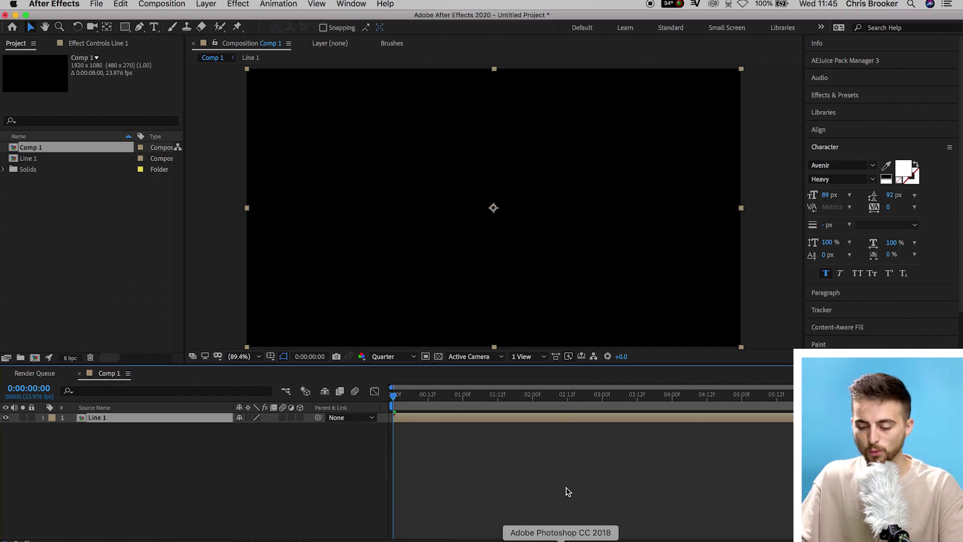
drag(407, 397, 445, 402)
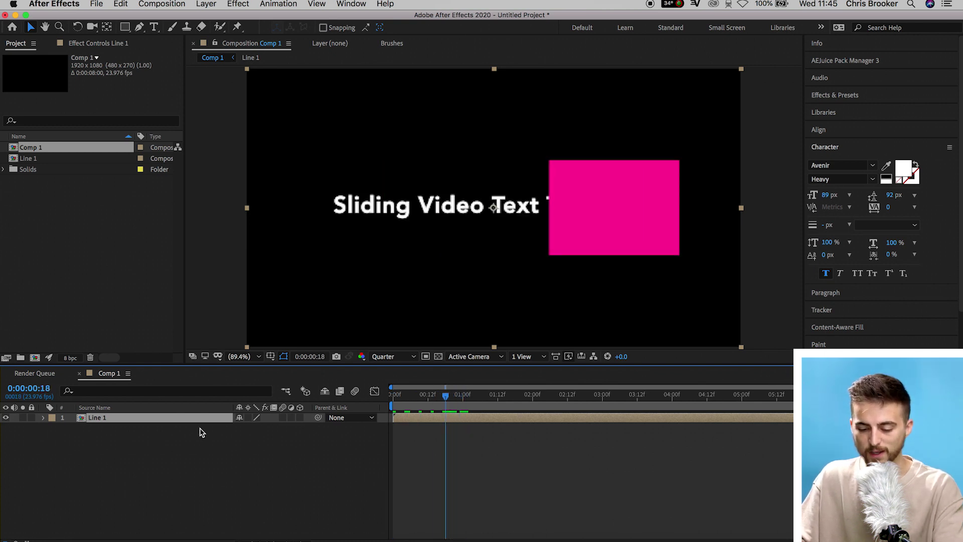
Step: Scale Line 1 down to about 84% and set its Position to 960,355
key(s)
drag(256, 431, 183, 443)
key(p)
click(189, 444)
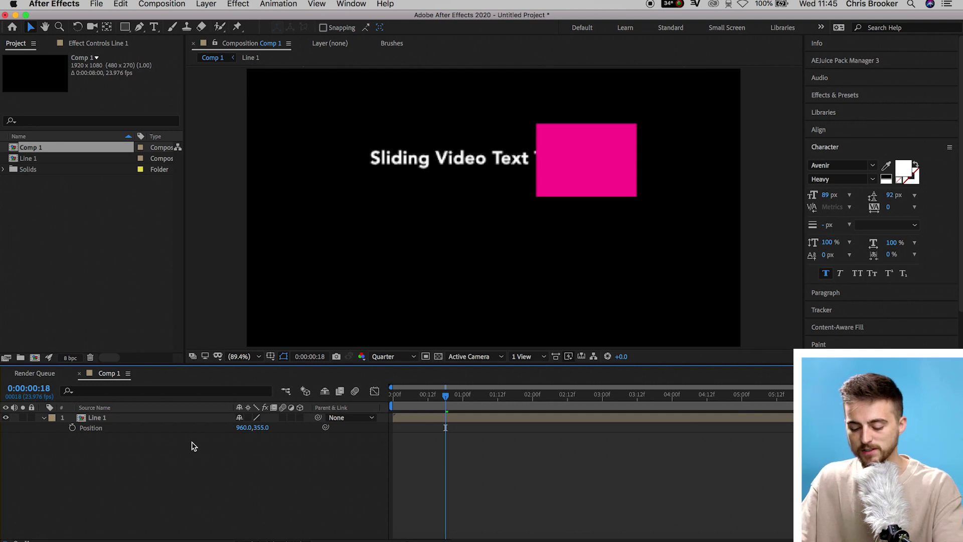
key(super+v)
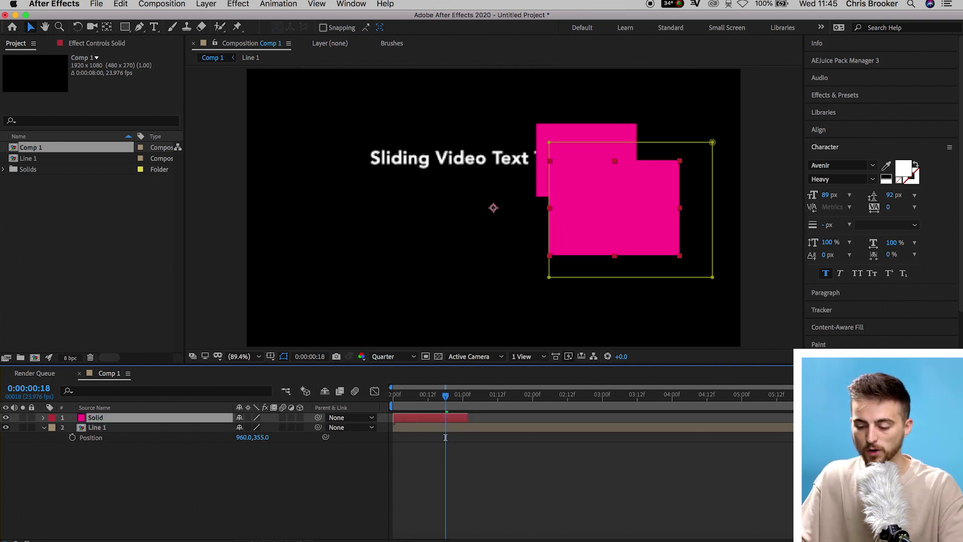
mouse_move(437, 398)
mouse_down()
mouse_move(394, 402)
mouse_move(429, 402)
mouse_move(420, 405)
mouse_up()
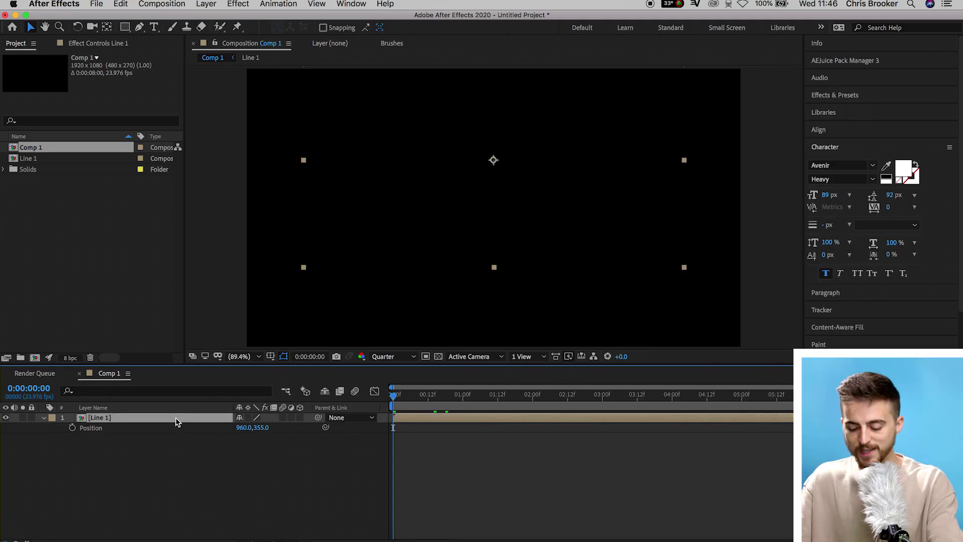
Step: Duplicate Line 1 and move the copy below the original, aligning its pink bar with the upper one
key(super+d)
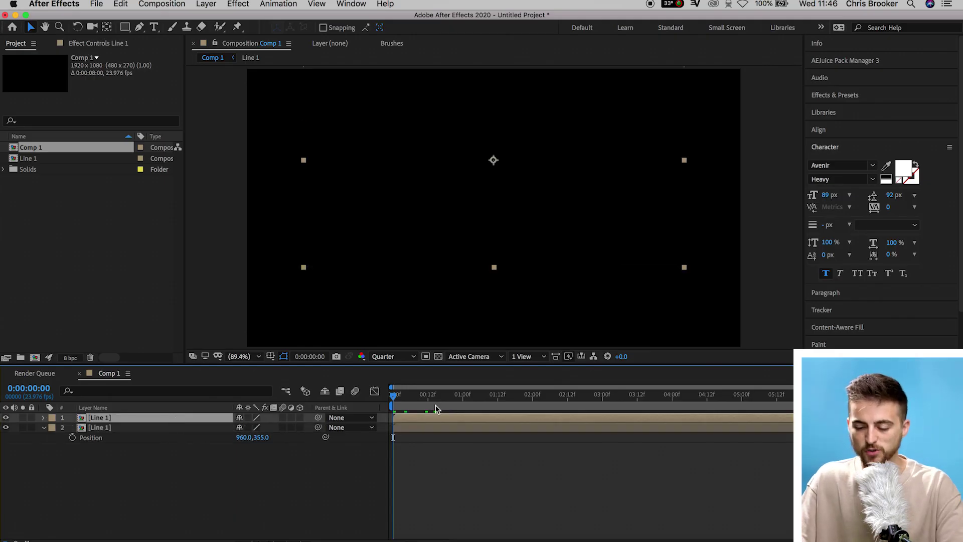
drag(424, 396, 466, 397)
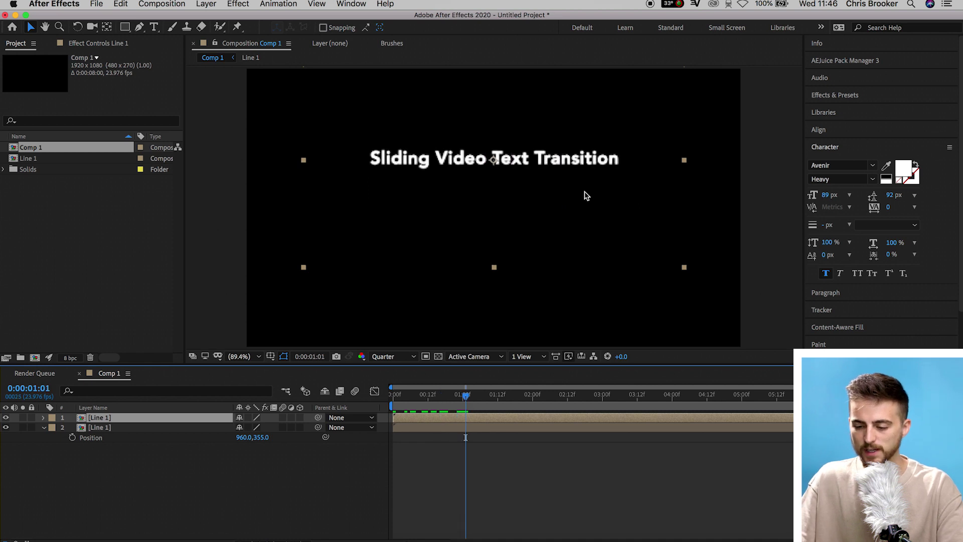
drag(528, 167, 525, 257)
click(414, 400)
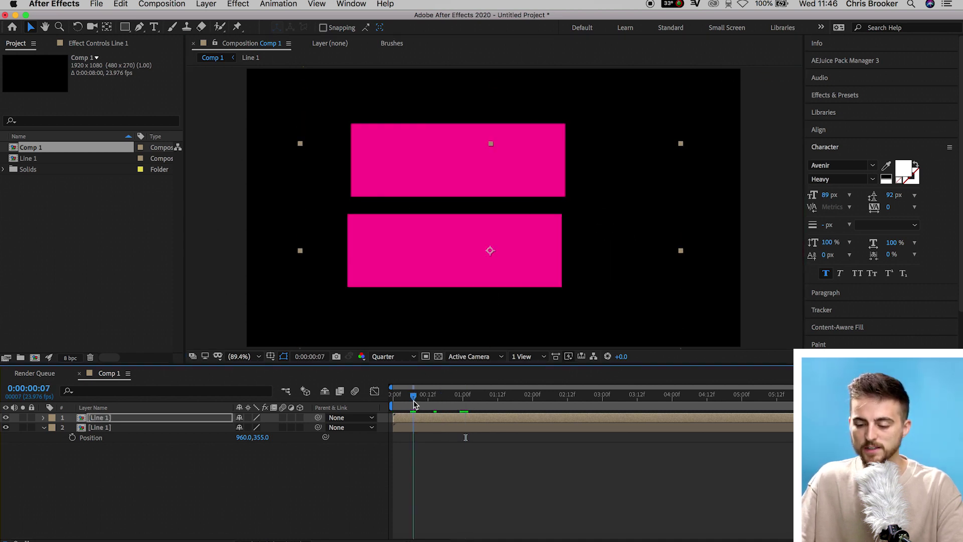
drag(411, 262, 414, 262)
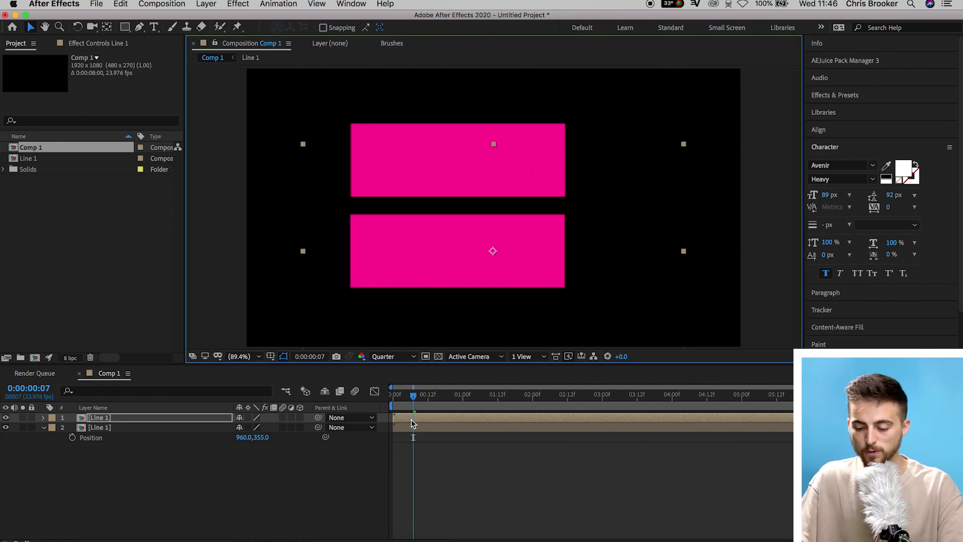
Step: Delay the lower line a few frames and preview the staggered two-line animation
drag(411, 423, 429, 421)
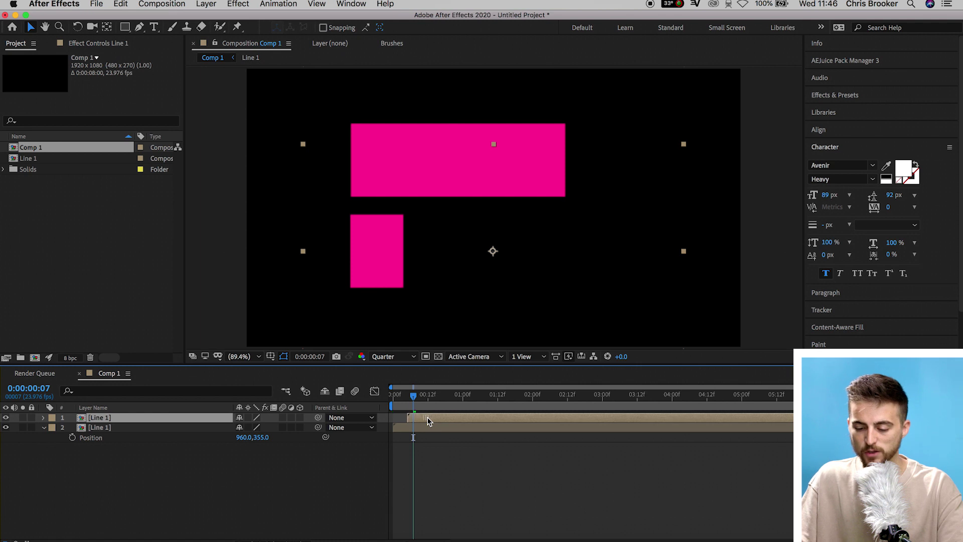
key(Home)
key(space)
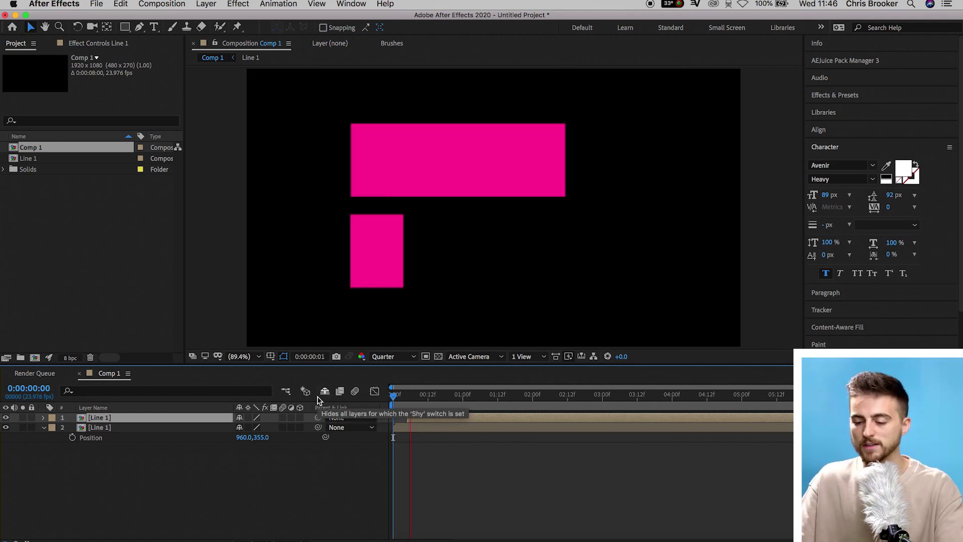